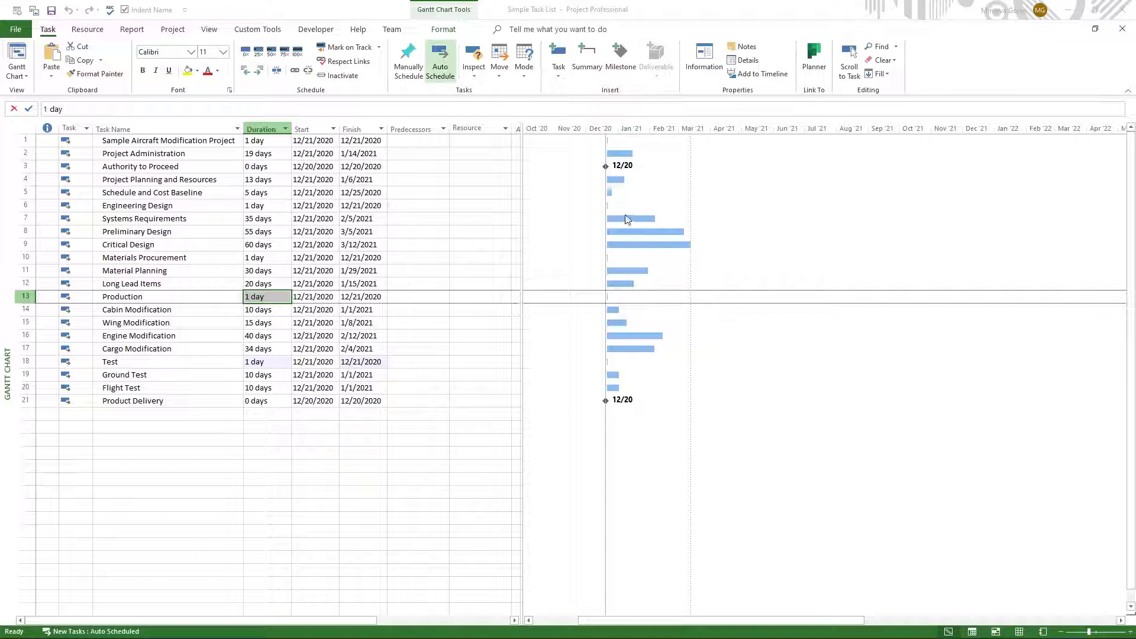
click(349, 18)
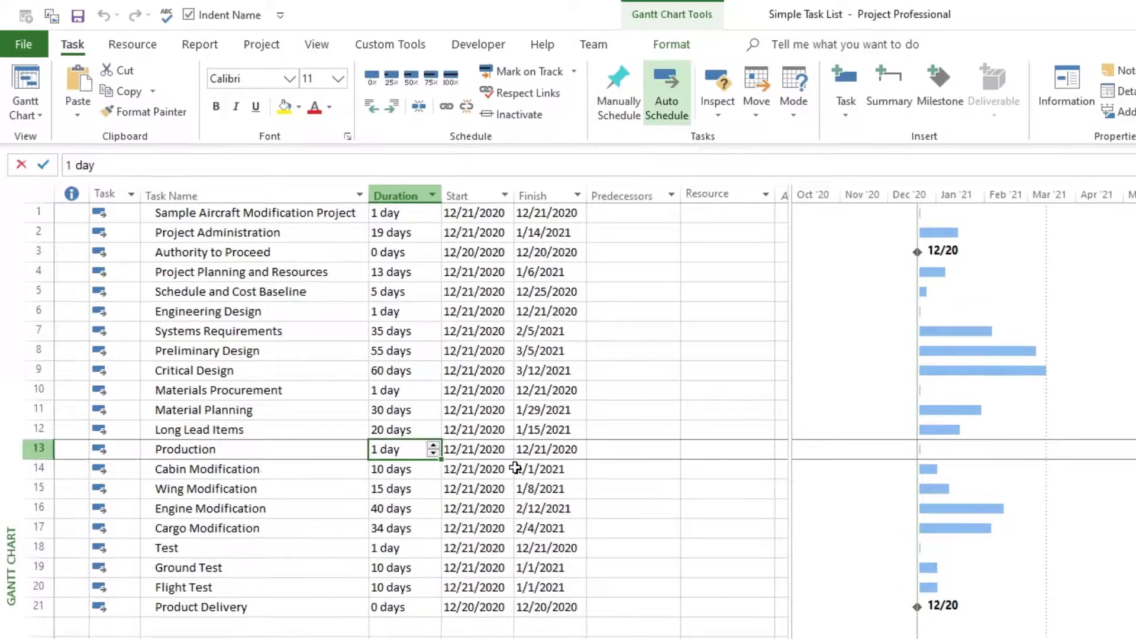
click(211, 235)
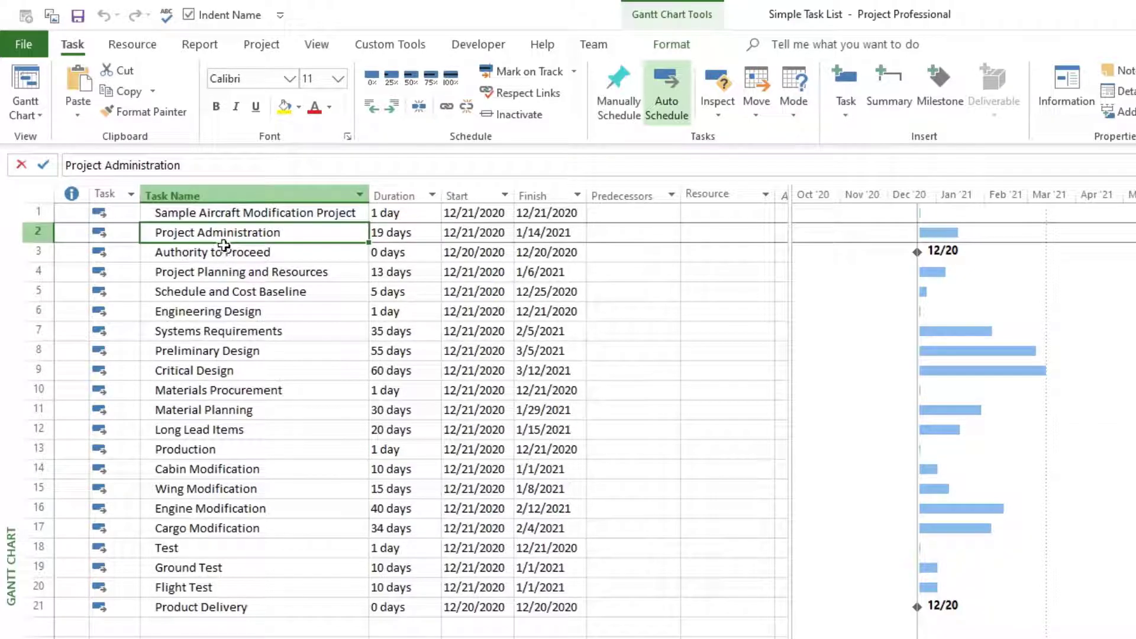
click(220, 256)
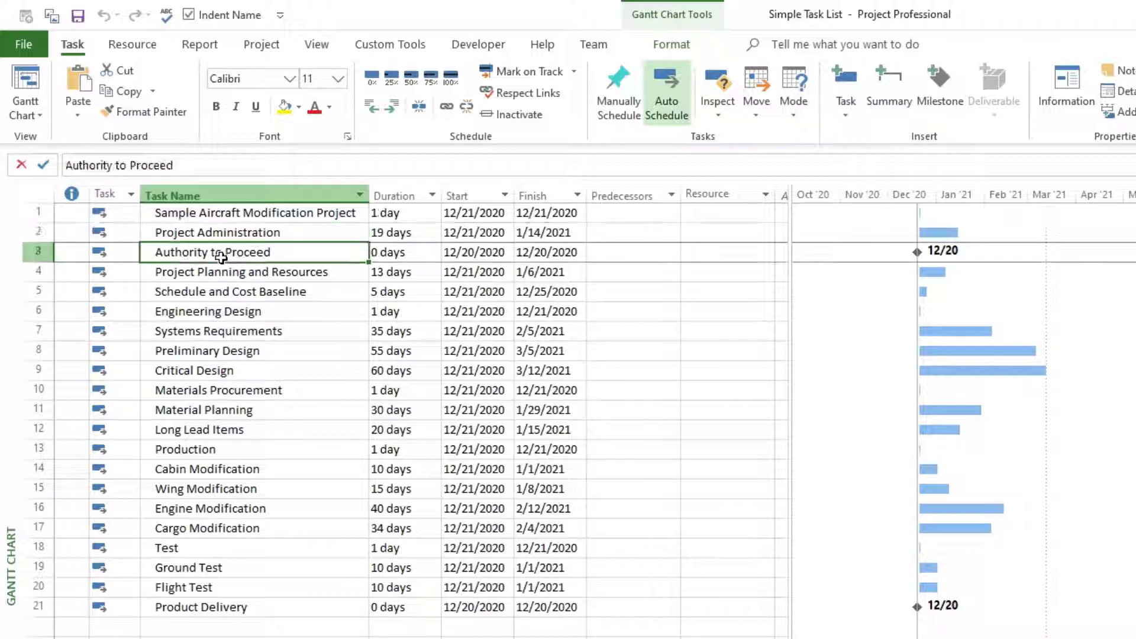
click(231, 273)
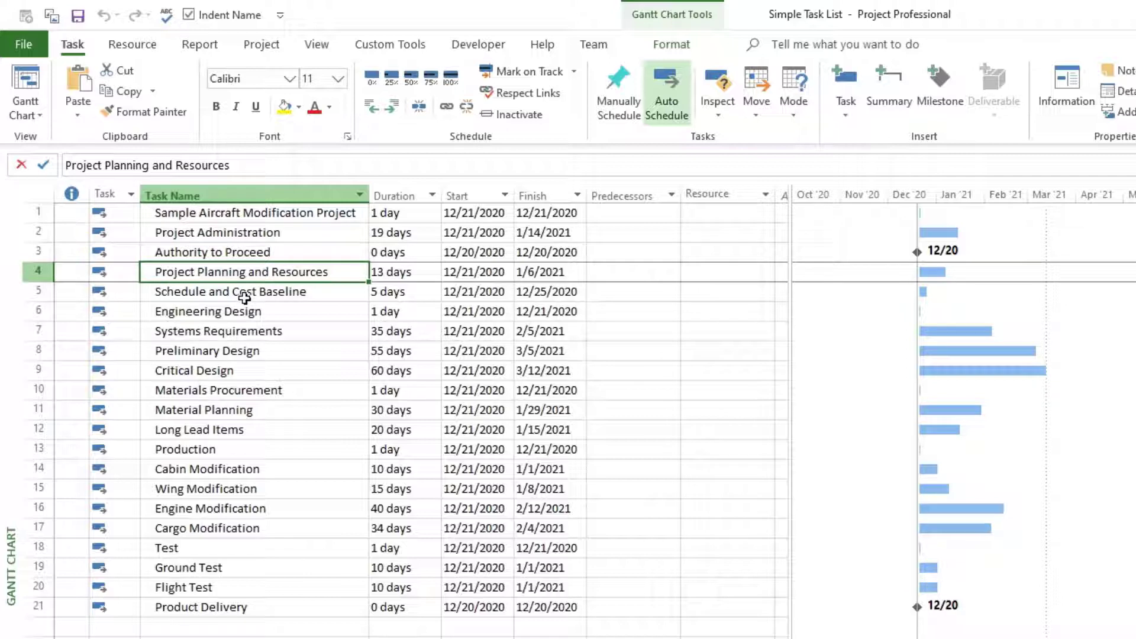
click(244, 296)
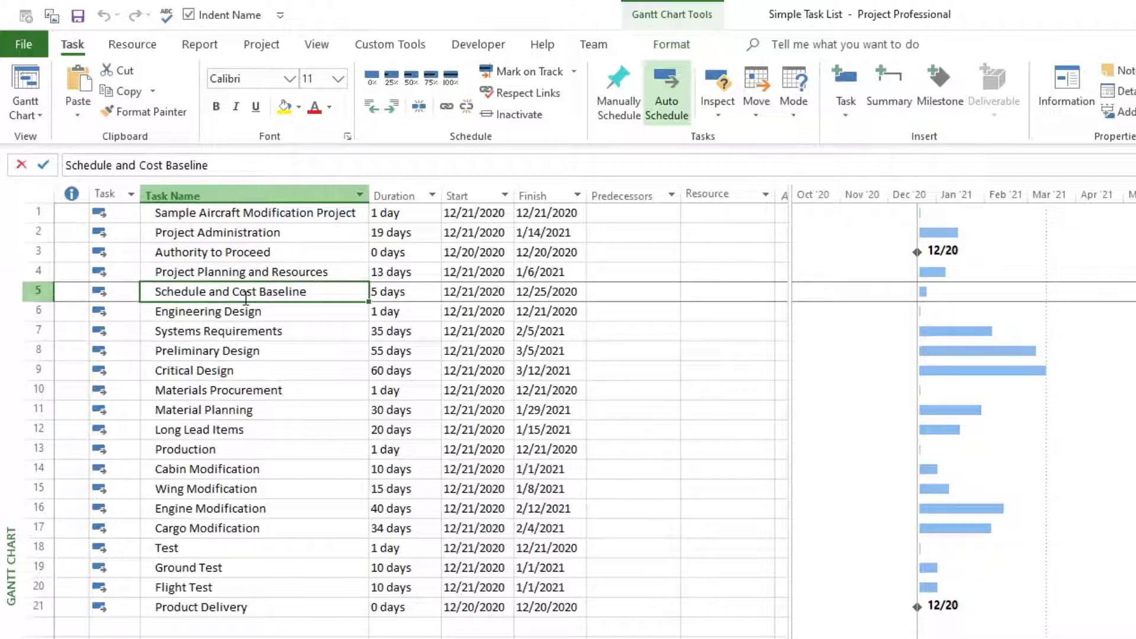
click(248, 311)
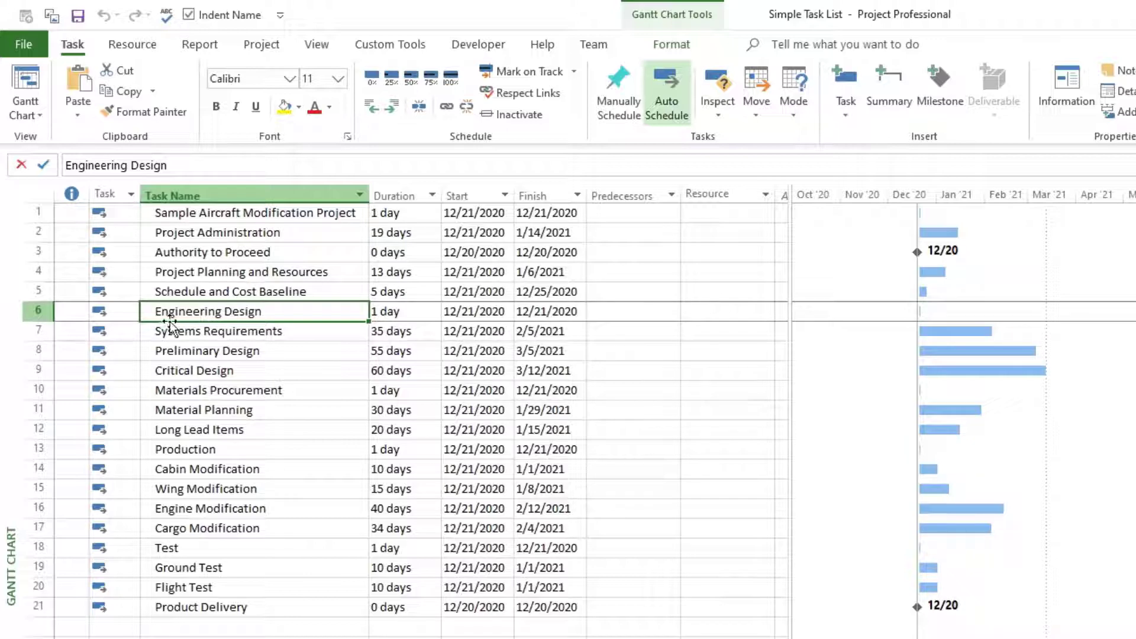
Indent Authority to Proceed, Project Planning and Resources, and Schedule and Cost Baseline as subtasks of Project Administration.
click(191, 252)
drag(190, 251, 207, 290)
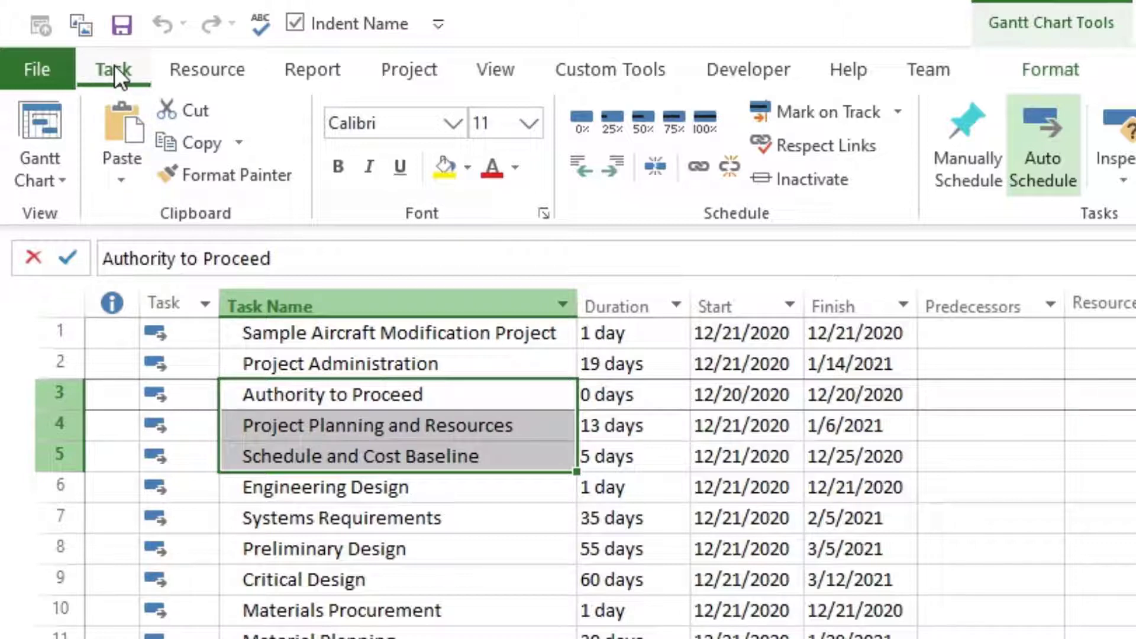
click(616, 178)
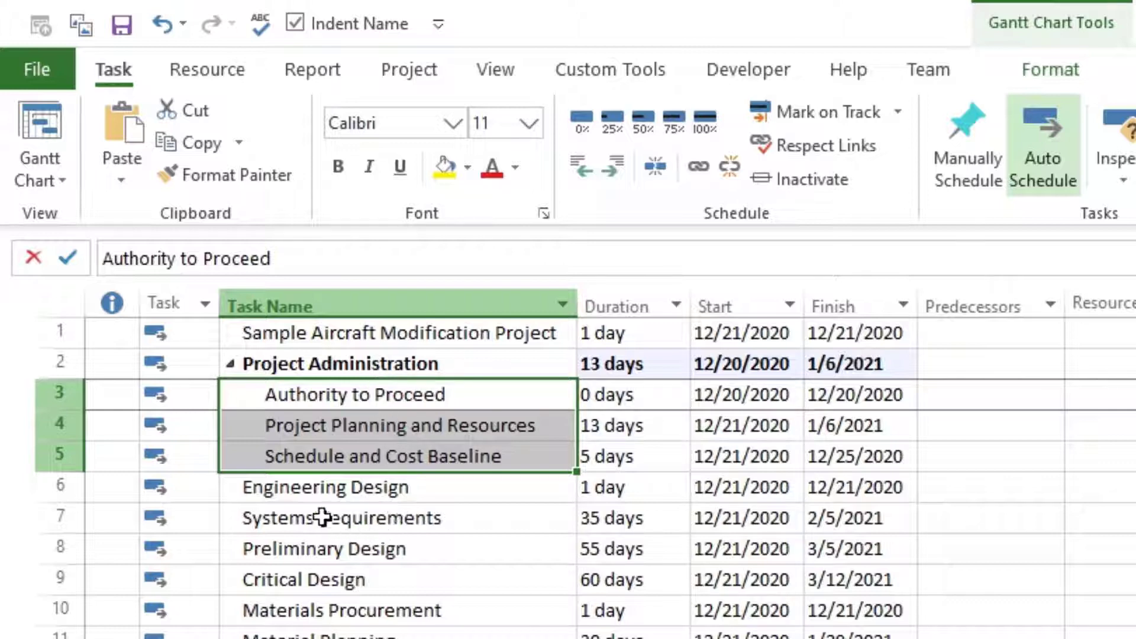
Indent Systems Requirements through Critical Design under Engineering Design, and Material Planning and Long Lead Items under Materials Procurement.
drag(338, 521, 339, 574)
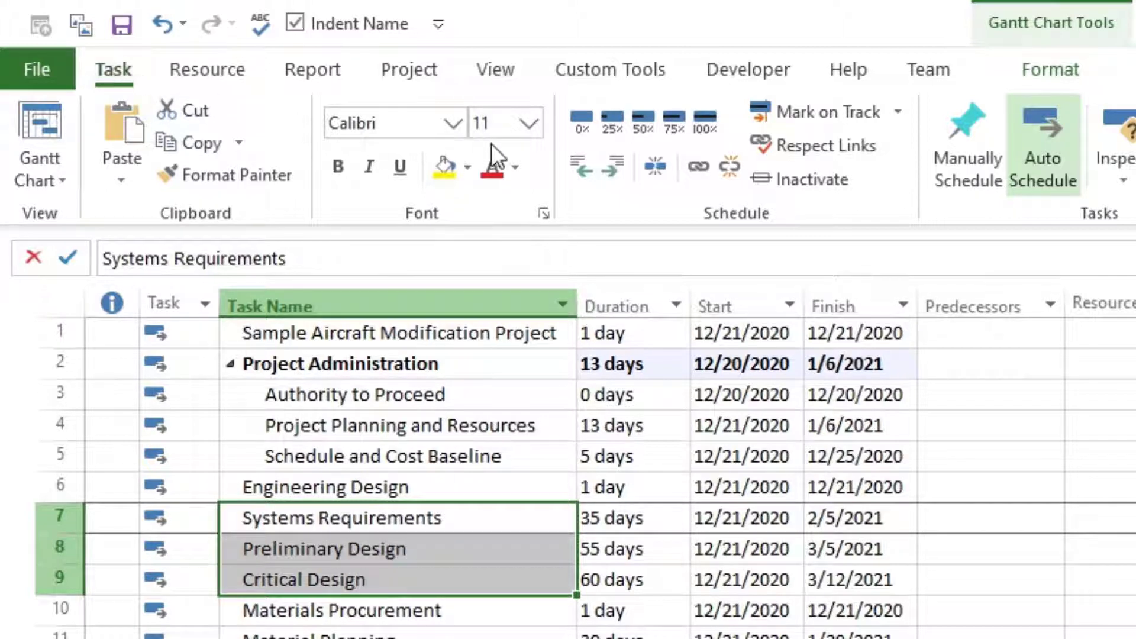
click(611, 165)
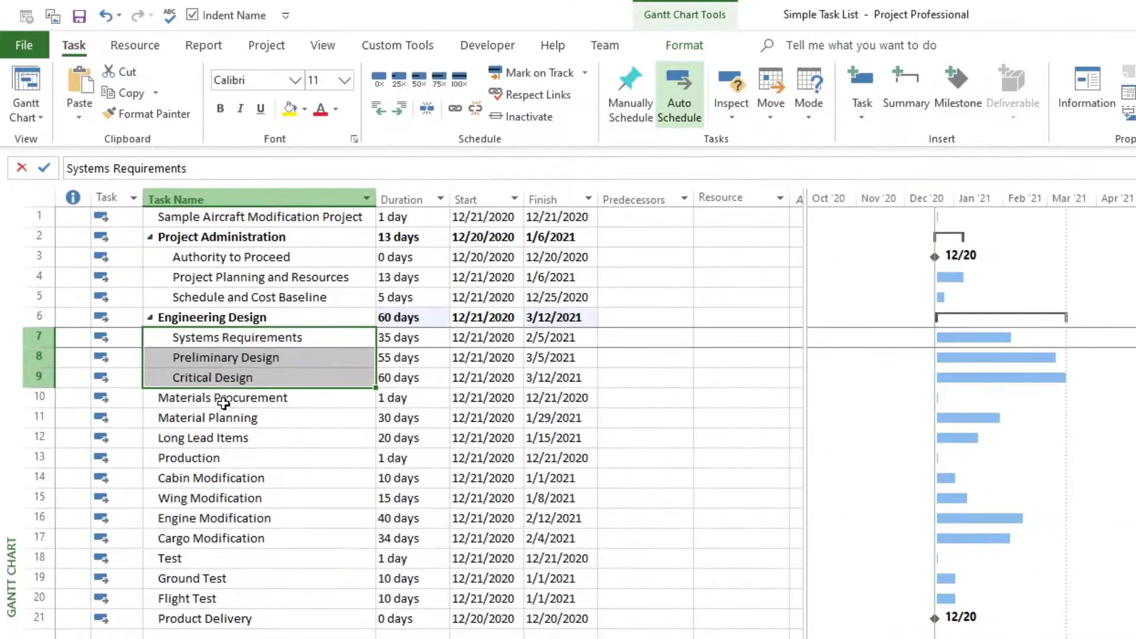
click(343, 608)
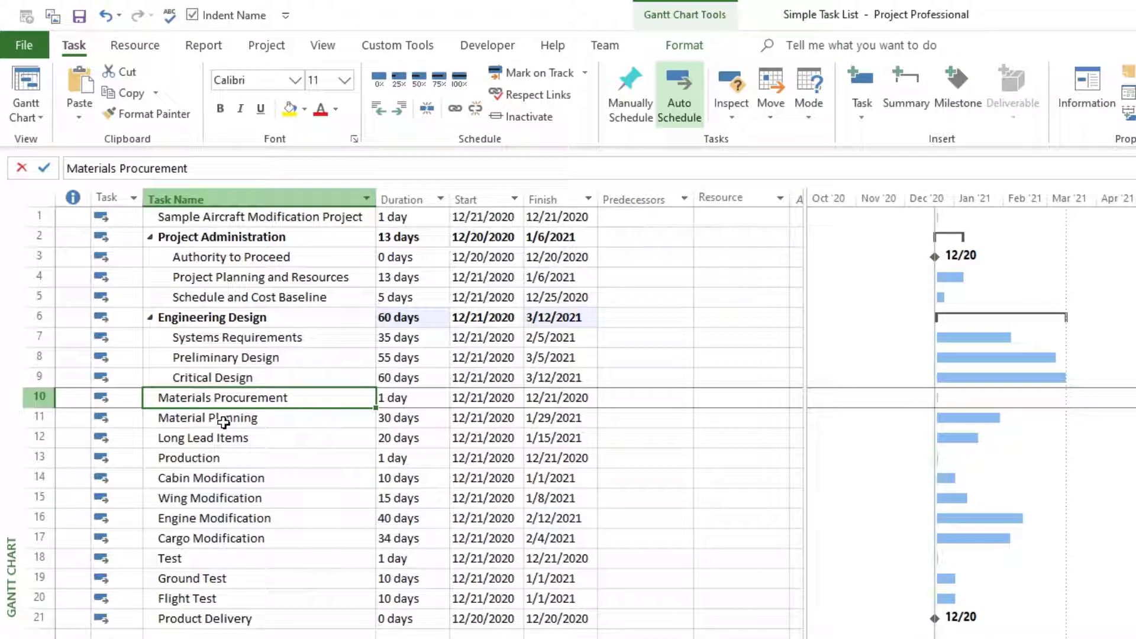
click(223, 420)
drag(223, 421, 230, 435)
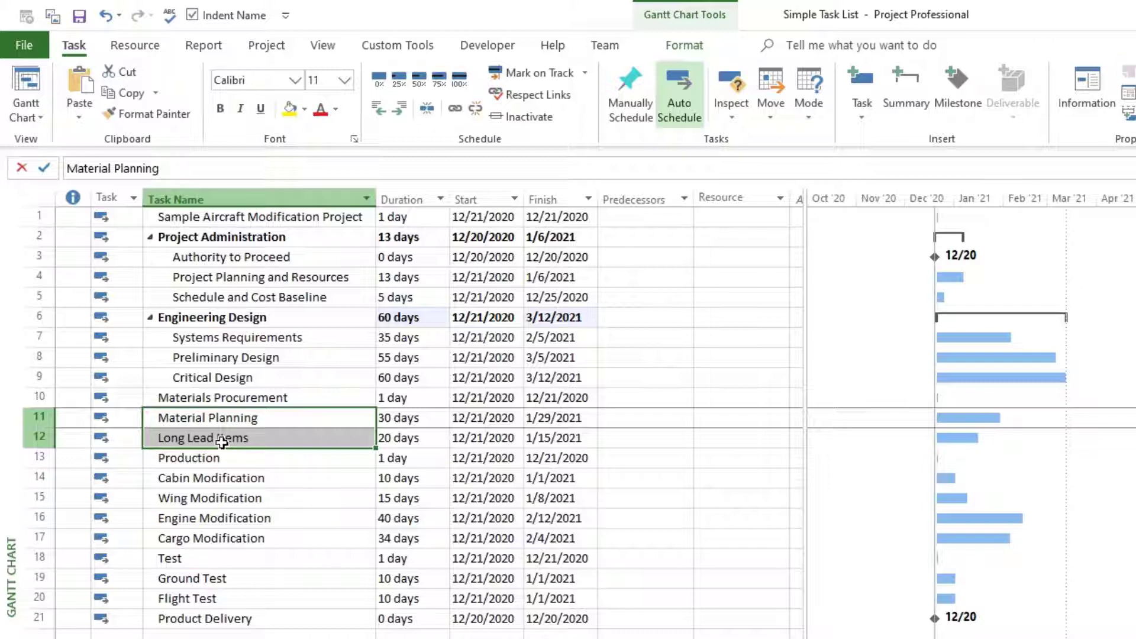
click(401, 112)
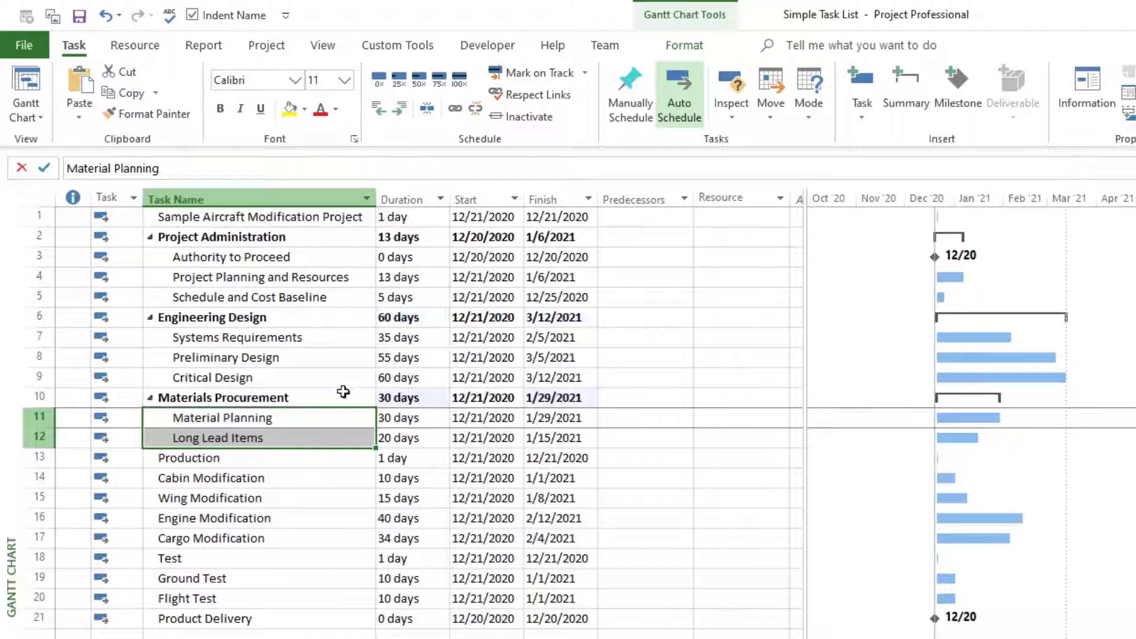
Indent the four modification tasks, Cabin through Cargo, under Production, and Ground Test and Flight Test under Test.
drag(229, 477, 257, 539)
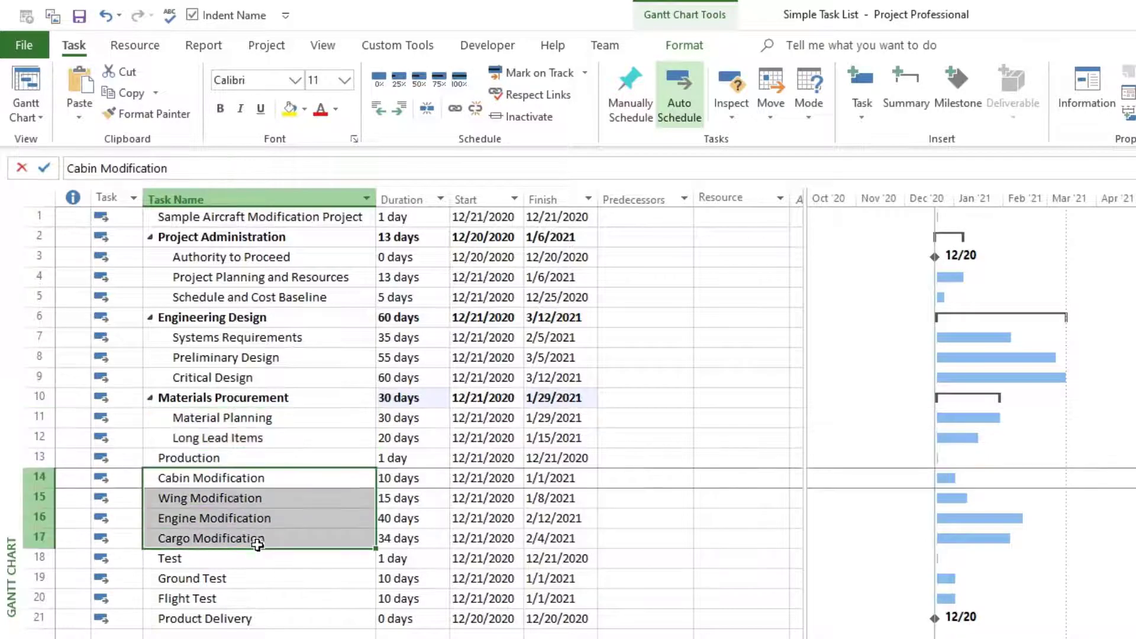
click(400, 110)
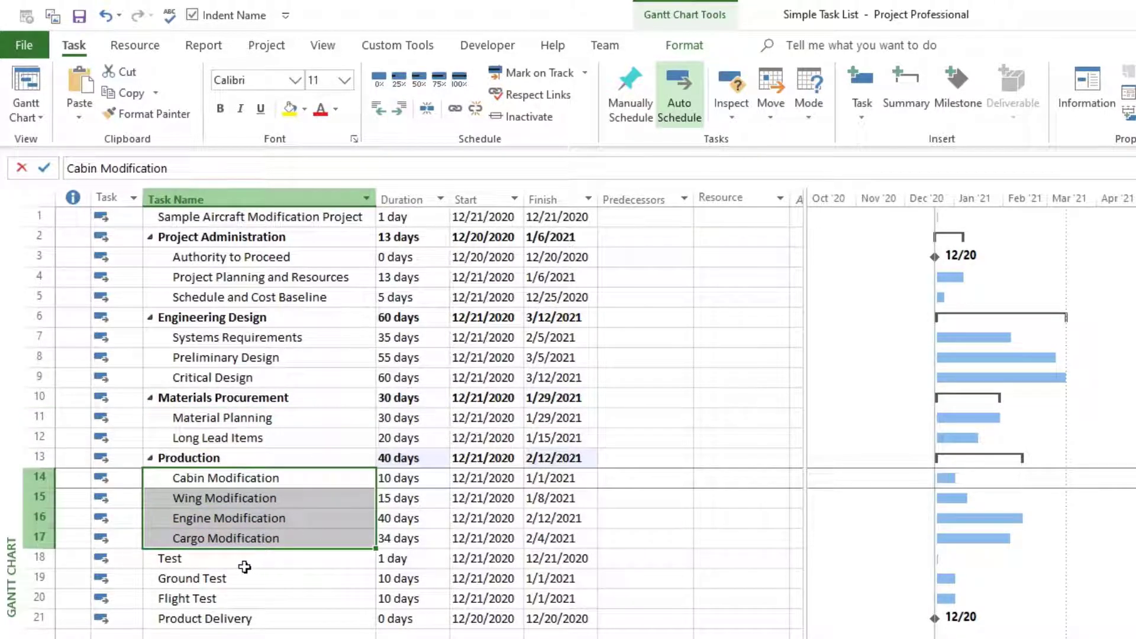
drag(226, 583, 223, 601)
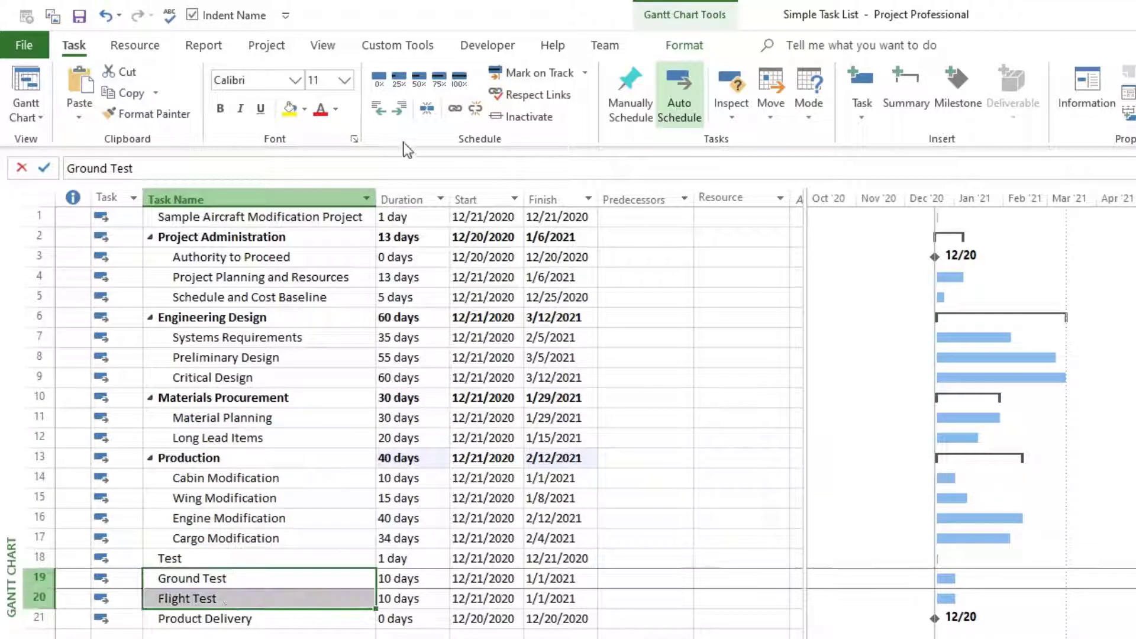
click(401, 111)
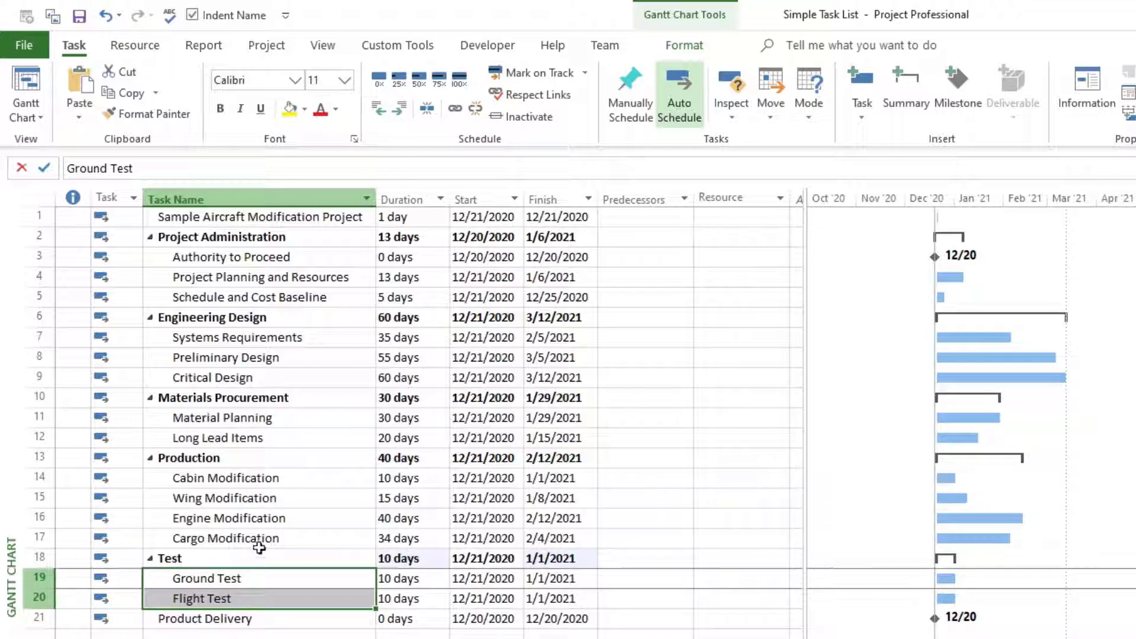
Indent all tasks from Project Administration through Product Delivery one level under Sample Aircraft Modification Project.
click(208, 219)
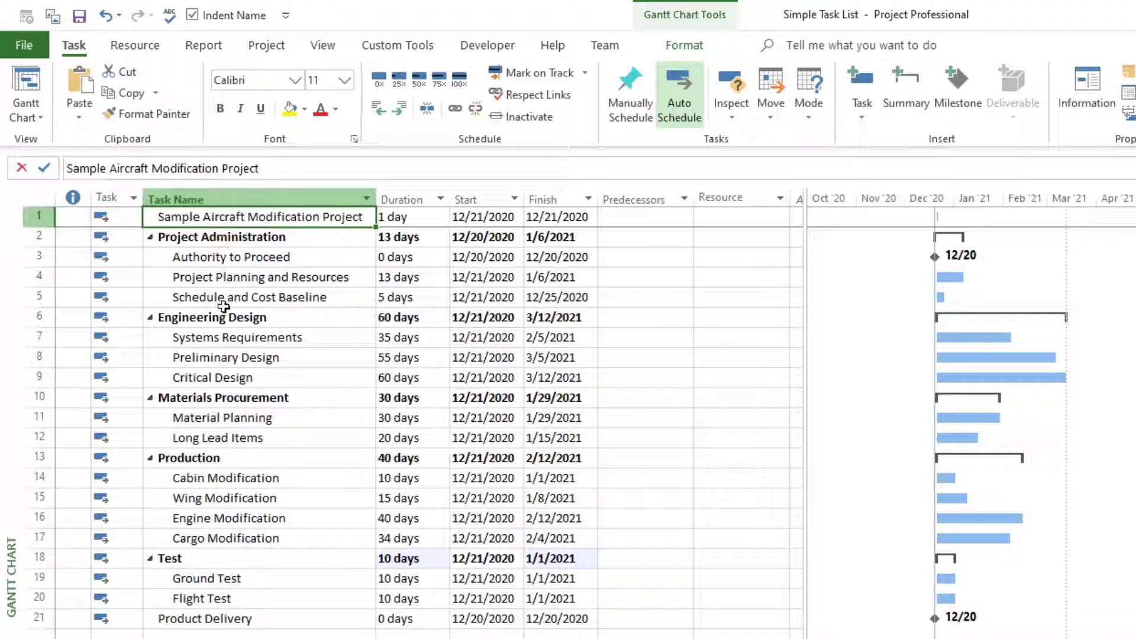
click(224, 239)
drag(225, 238, 235, 360)
drag(248, 414, 282, 619)
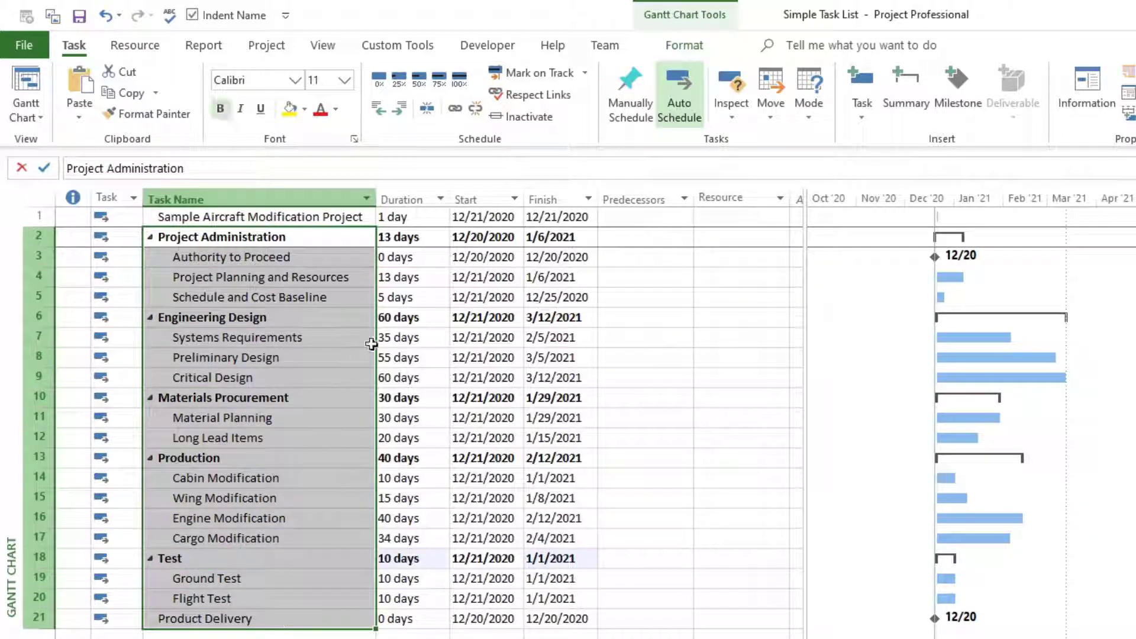
click(397, 107)
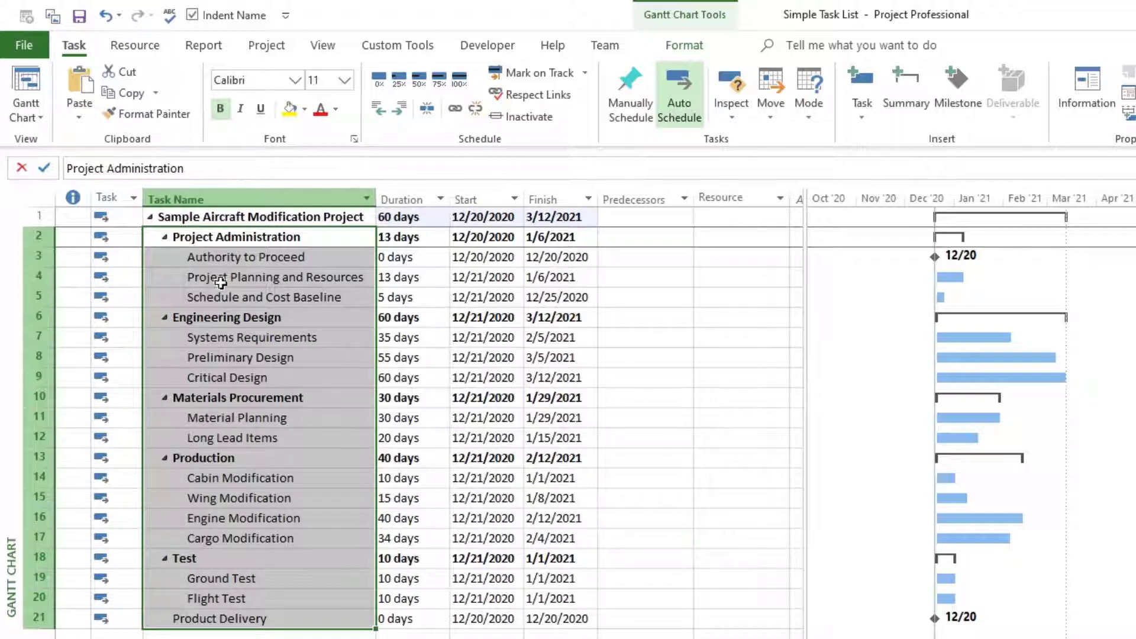
click(223, 259)
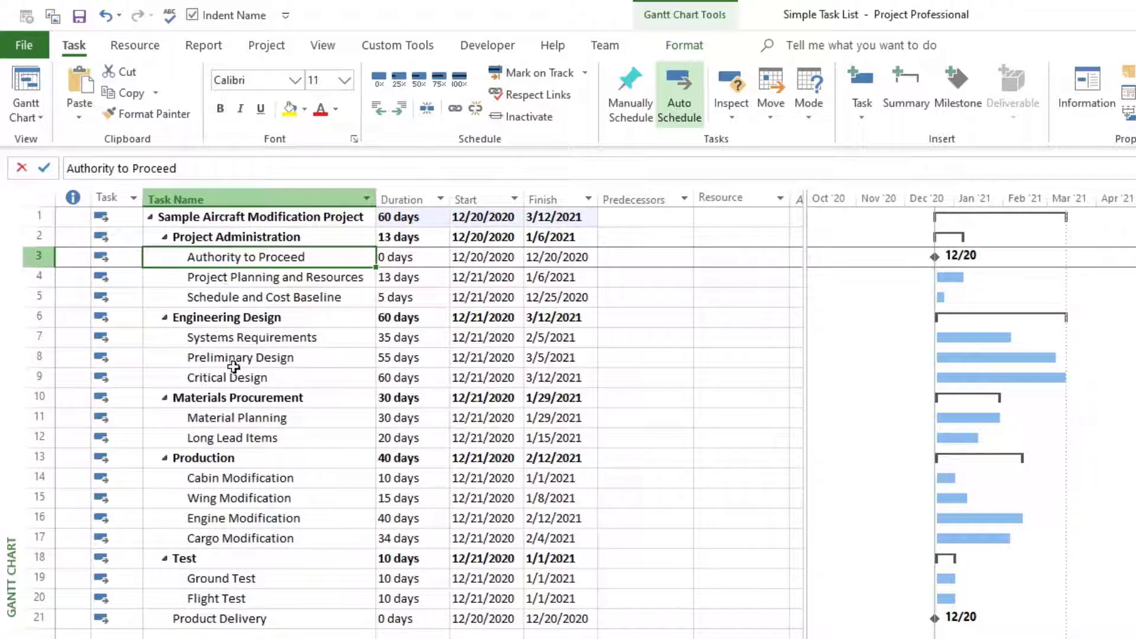
click(214, 322)
click(224, 401)
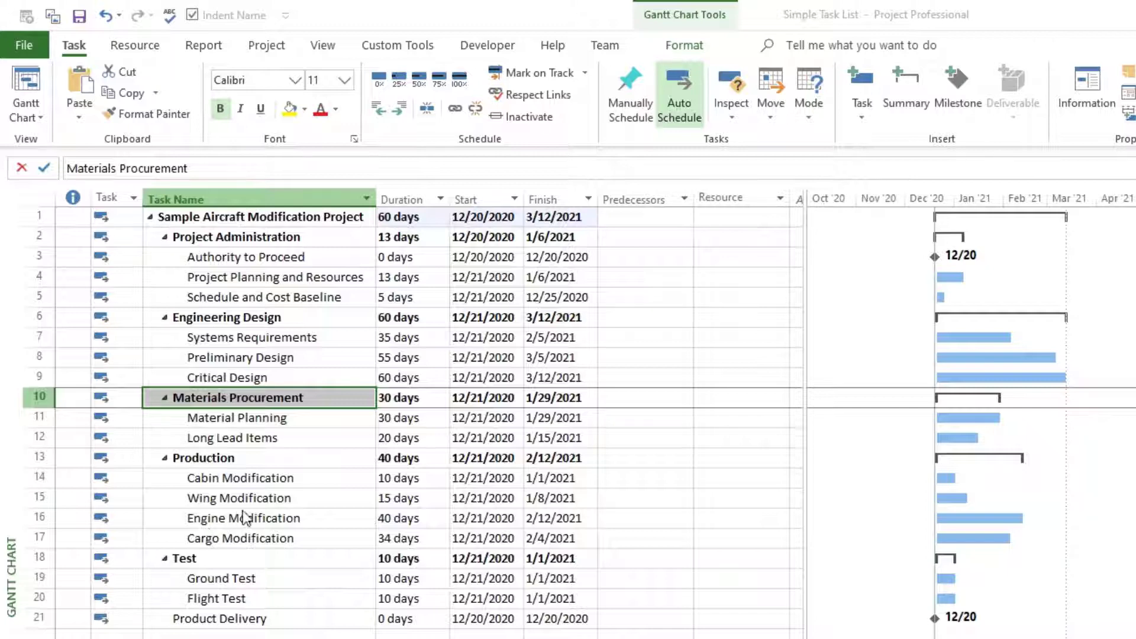
Insert a task named "my new task" directly above Wing Modification and undo the insertion.
click(224, 498)
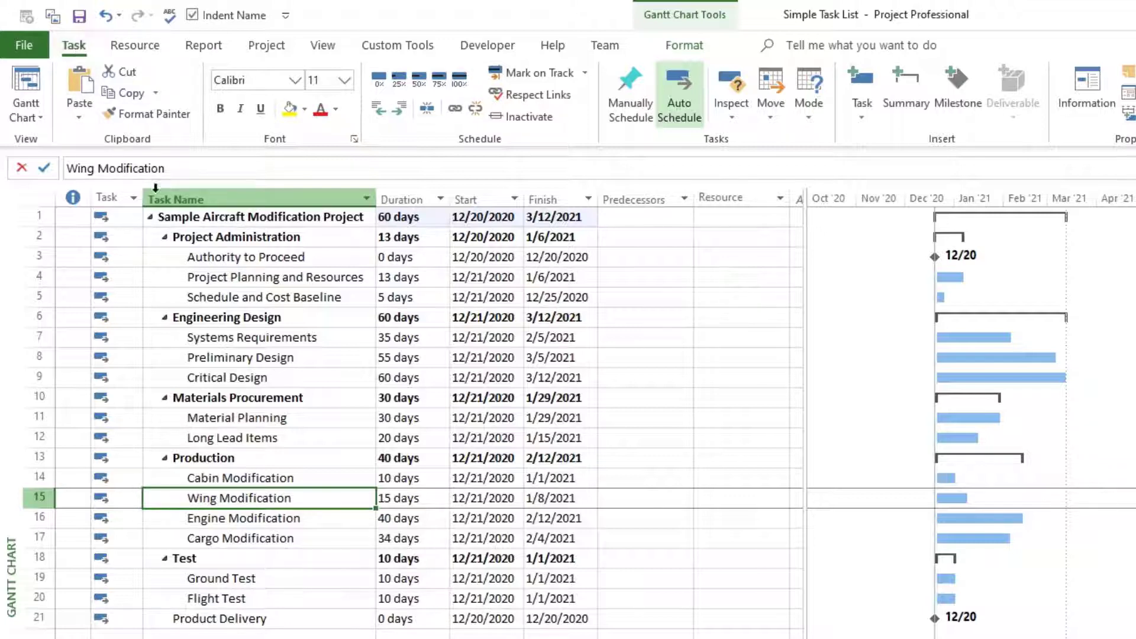
click(865, 87)
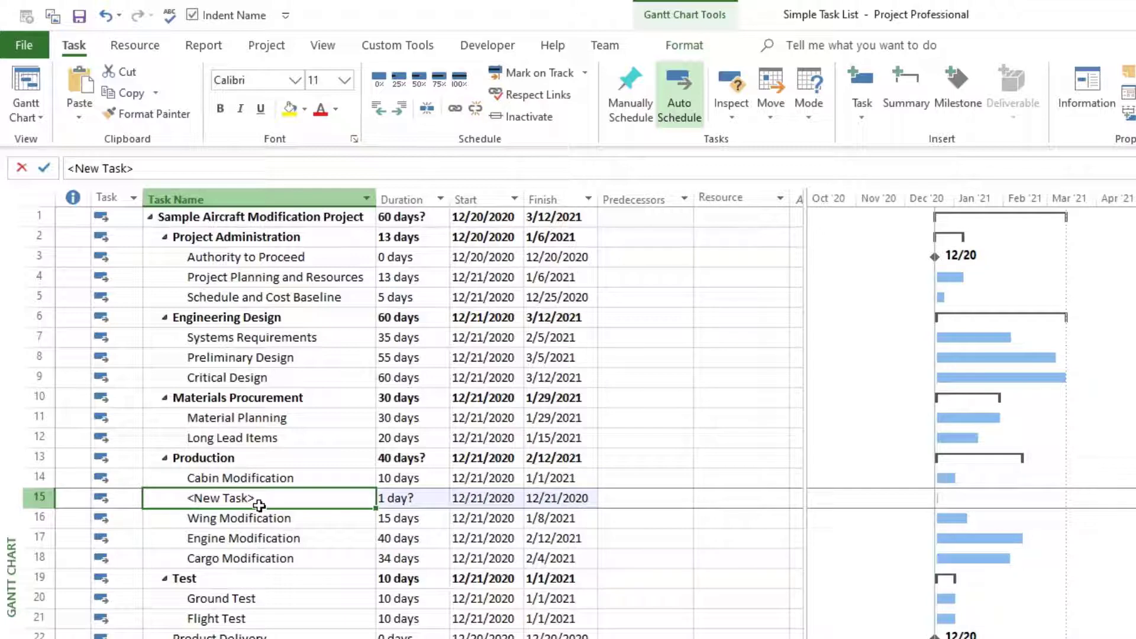
key(BackSpace)
text(my )
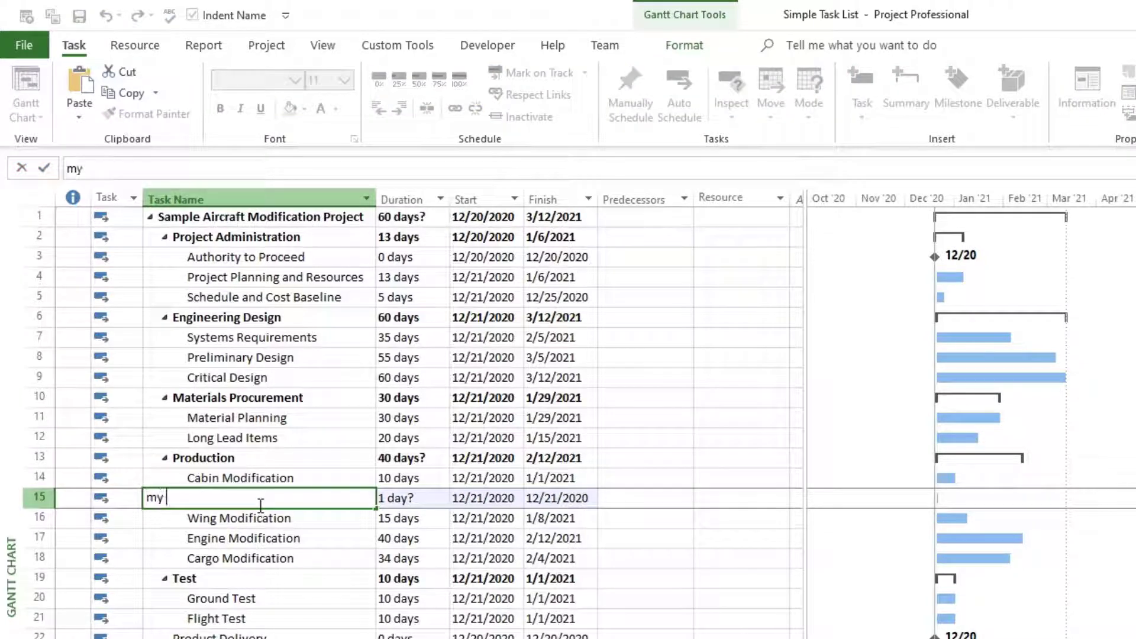
text(new task)
key(Return)
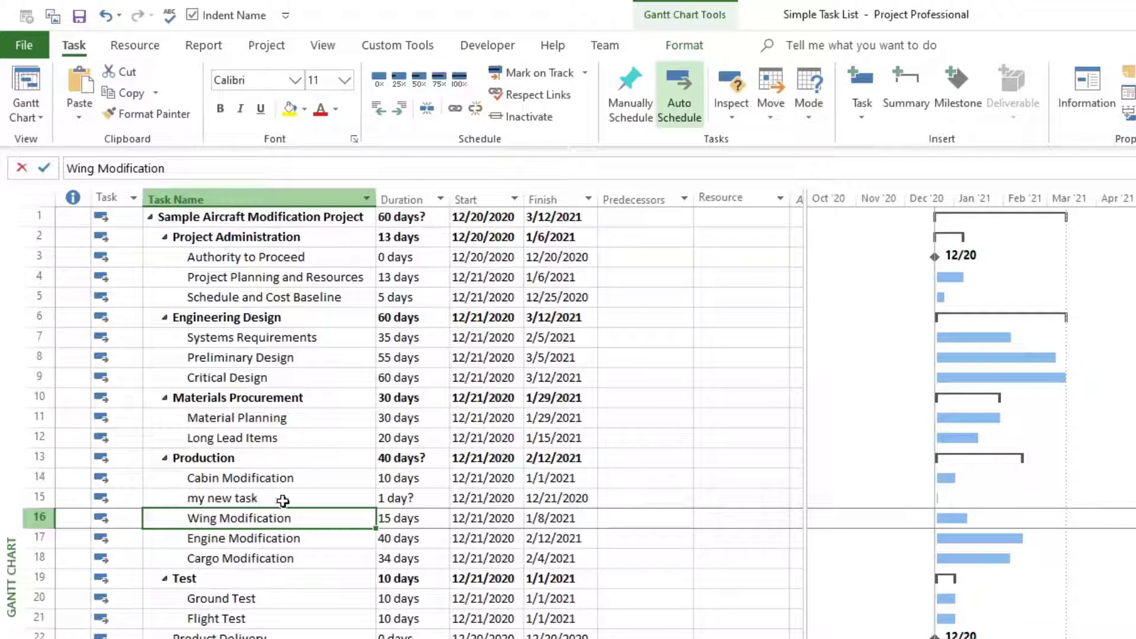
key(ctrl+z)
key(ctrl+z)
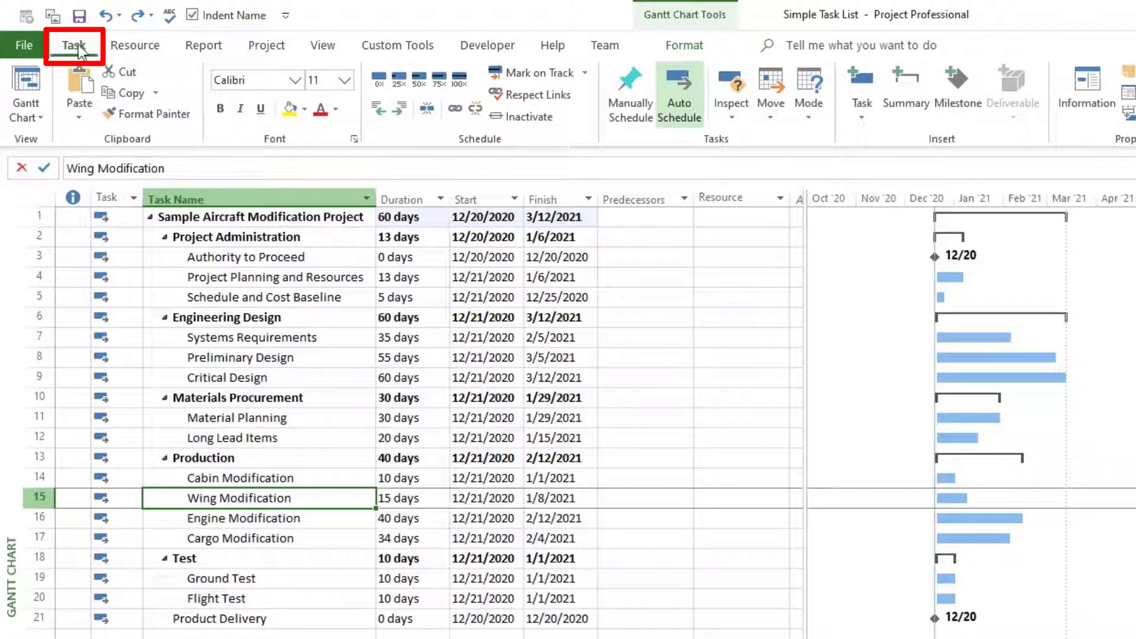
Insert a blank row above Wing Modification, name its task "my new task again", and undo the addition.
click(862, 118)
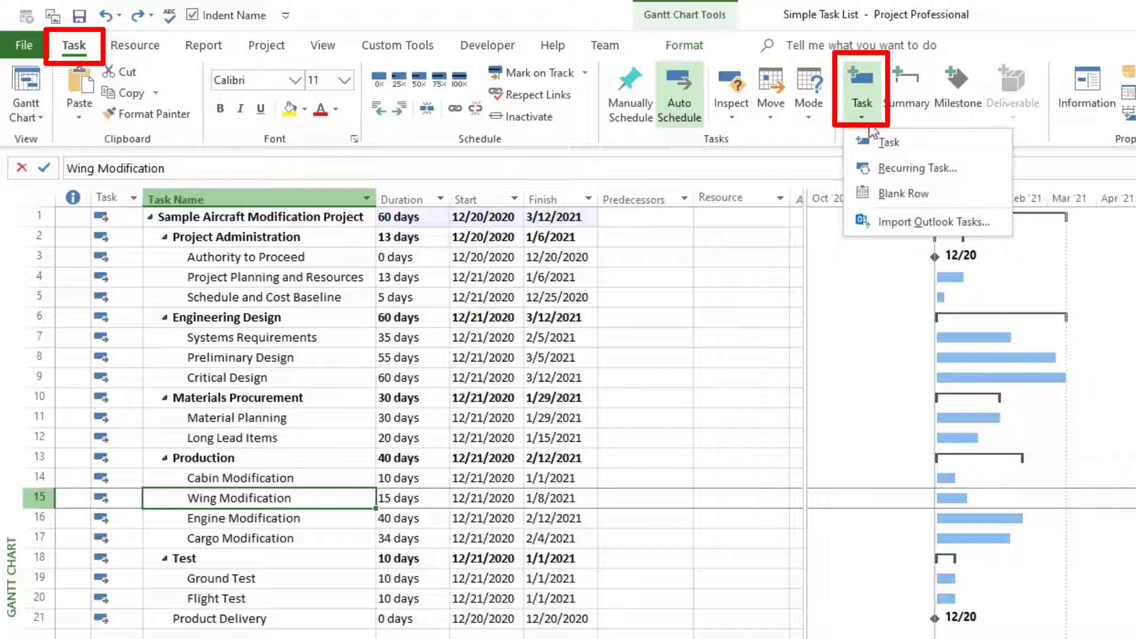
click(901, 204)
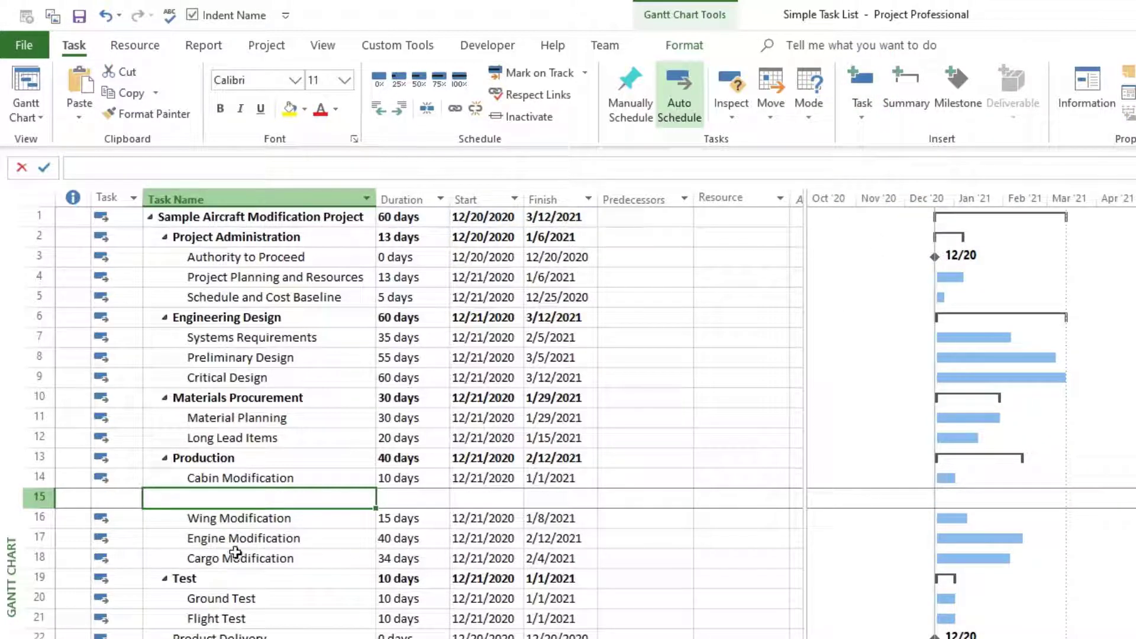
click(233, 519)
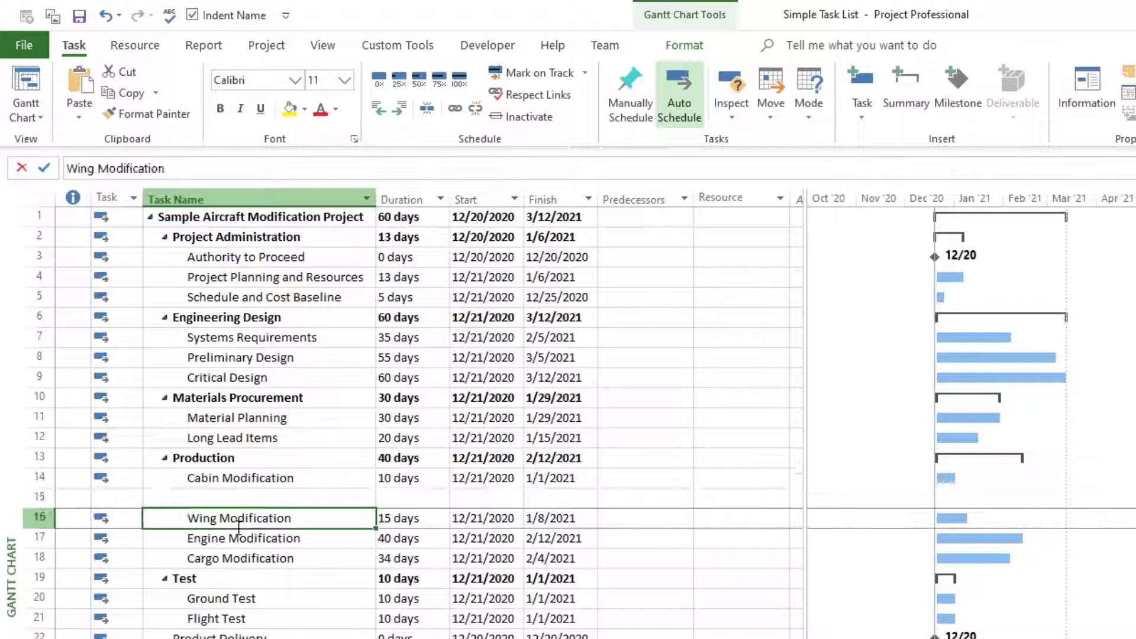
click(219, 498)
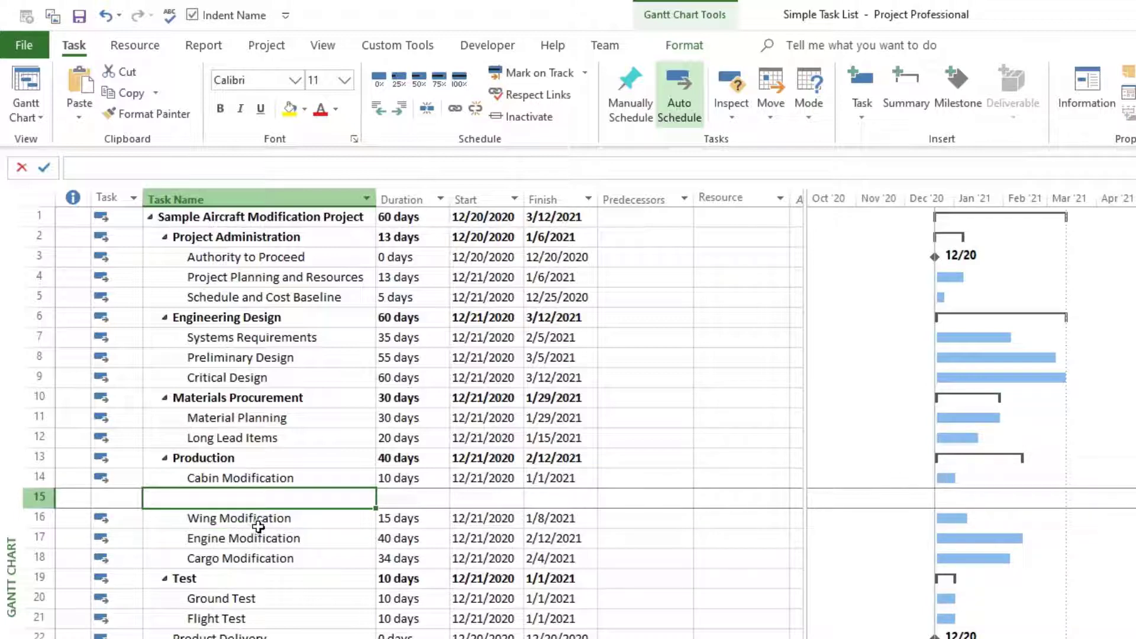
text(my)
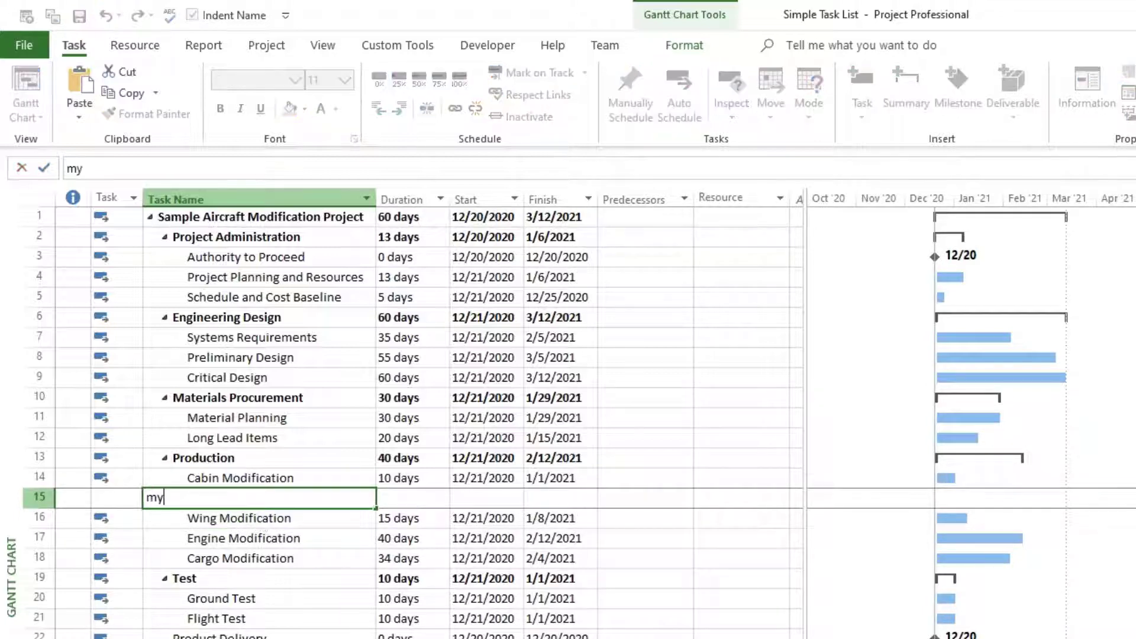
text( new task again)
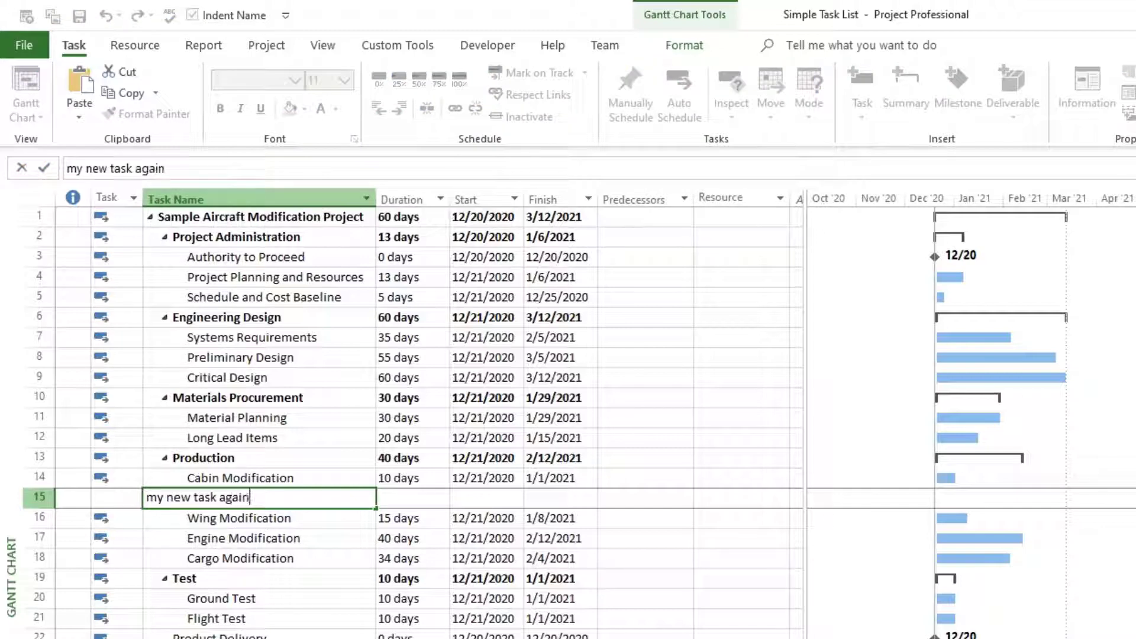
key(Return)
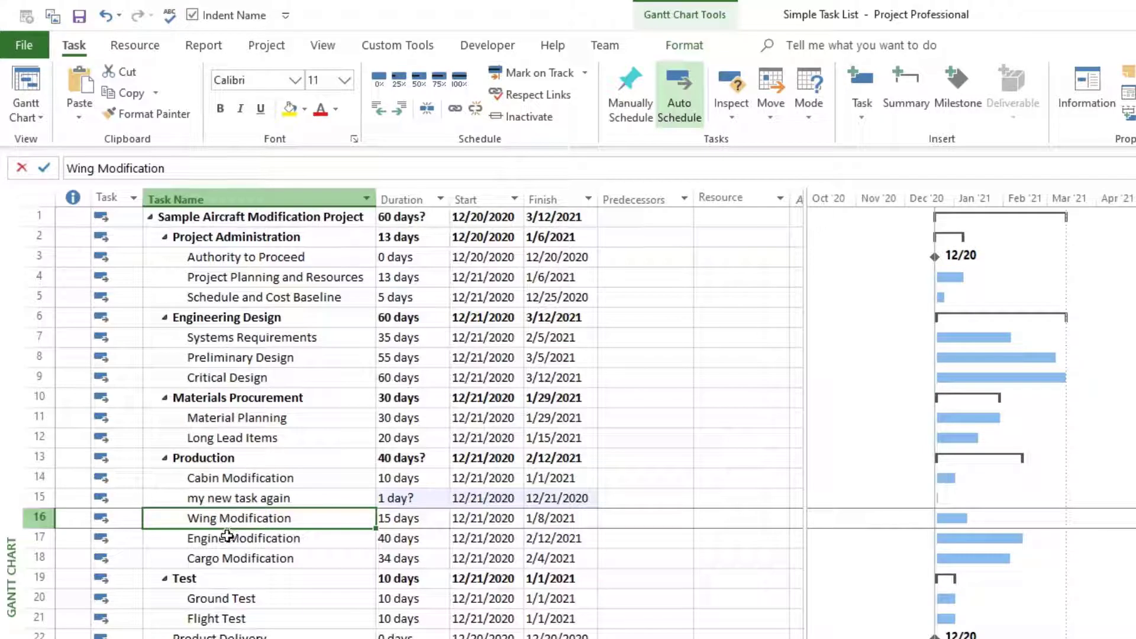
key(ctrl+z)
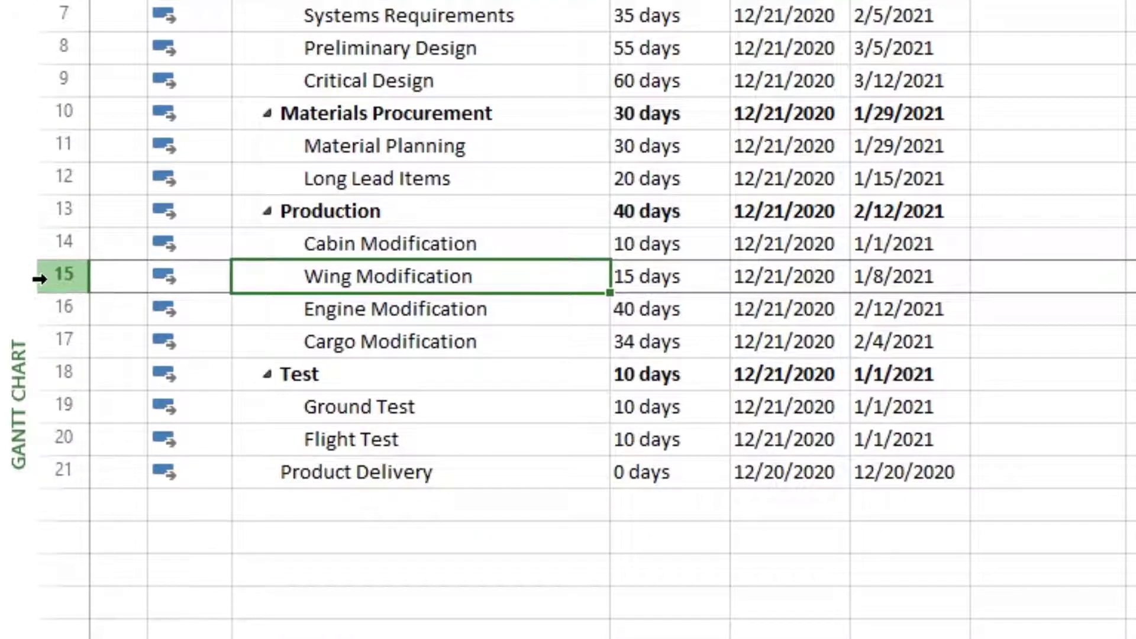
Insert a new task above Wing Modification and undo it, and insert a blank row there and delete it.
right_click(350, 282)
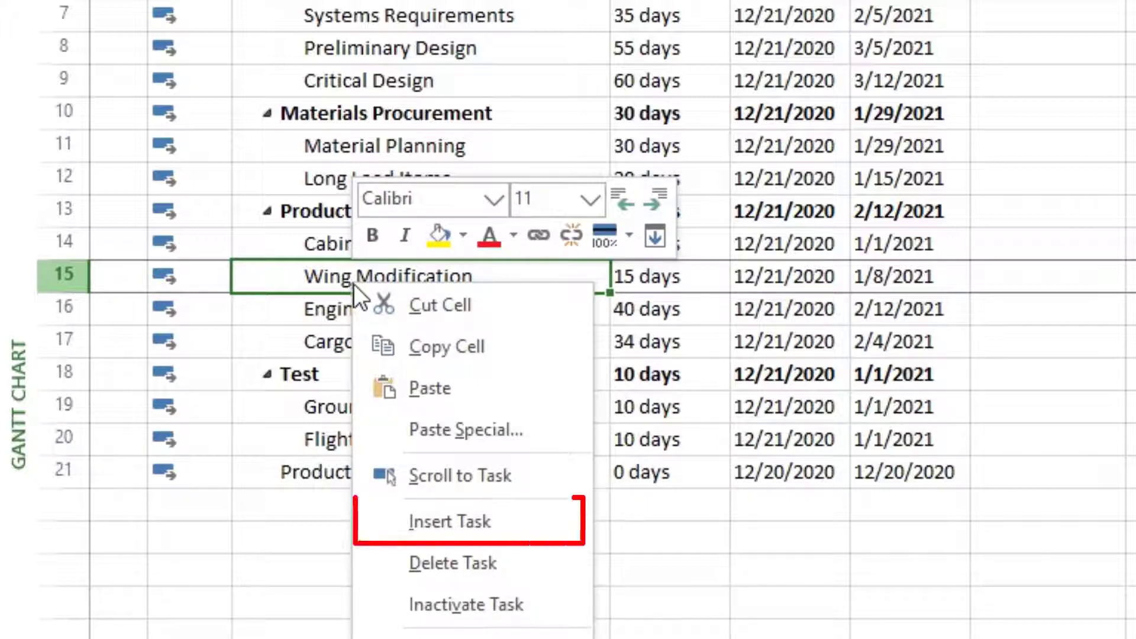
click(477, 540)
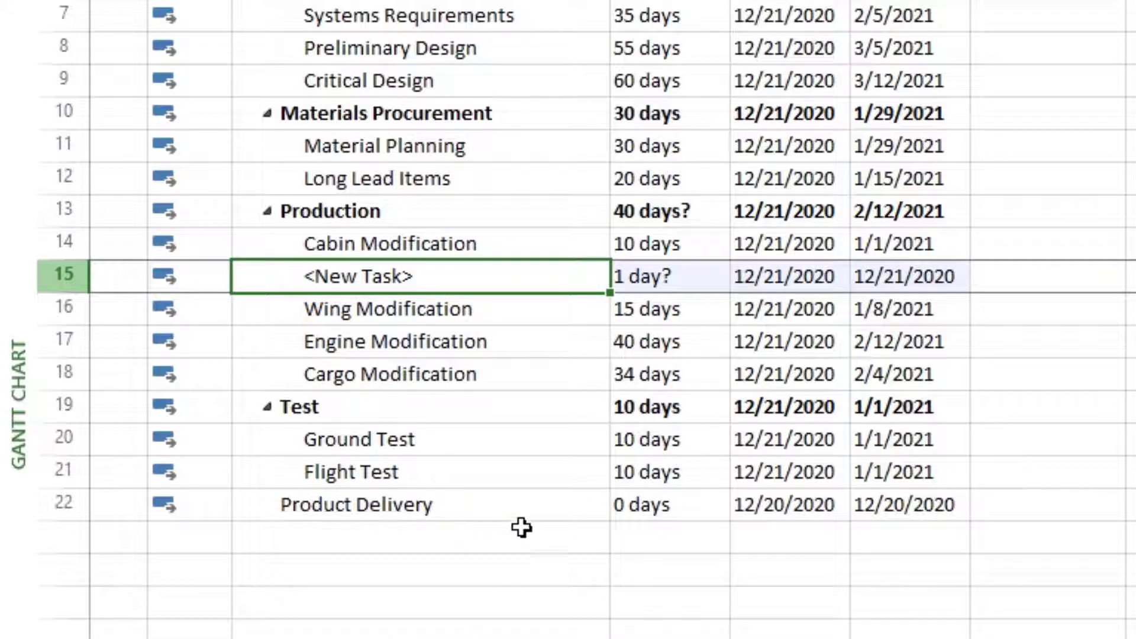
key(ctrl+z)
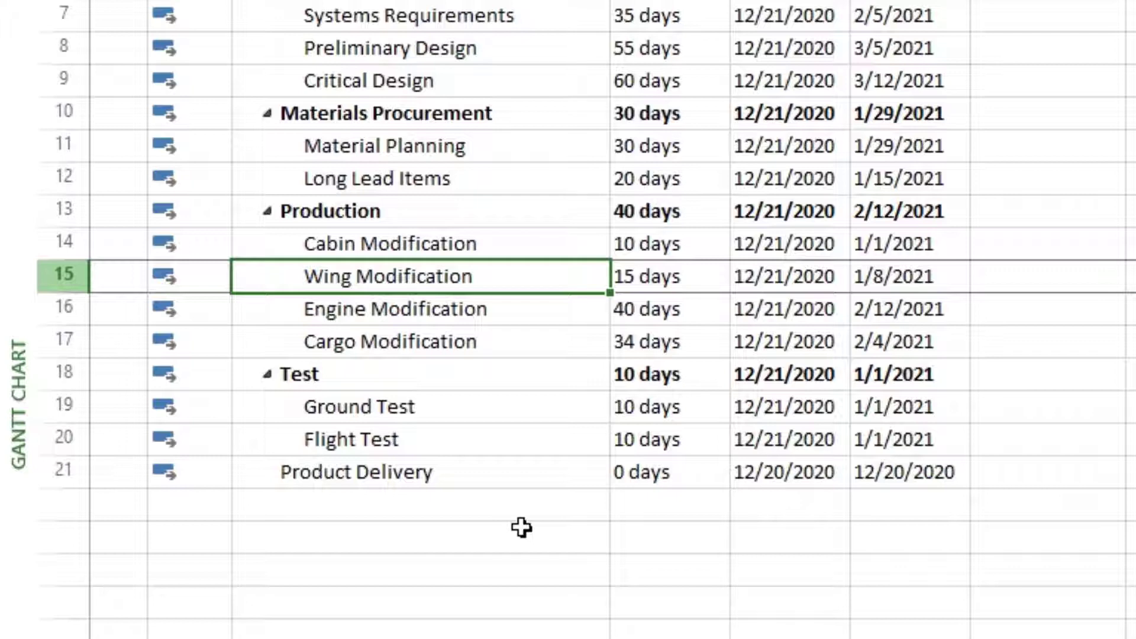
key(Insert)
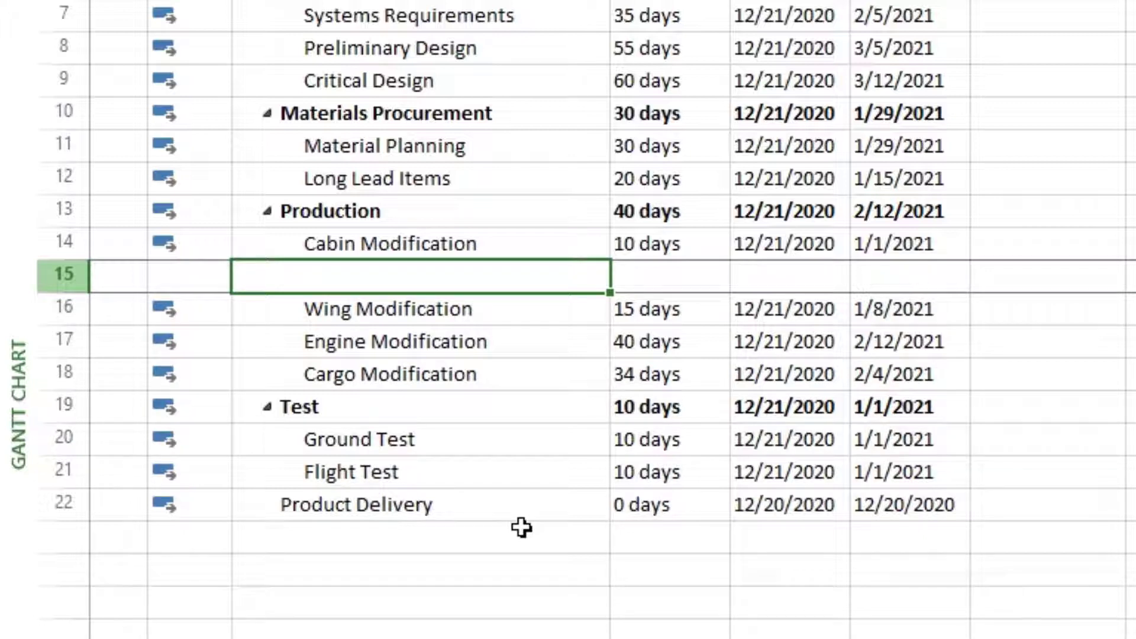
key(Delete)
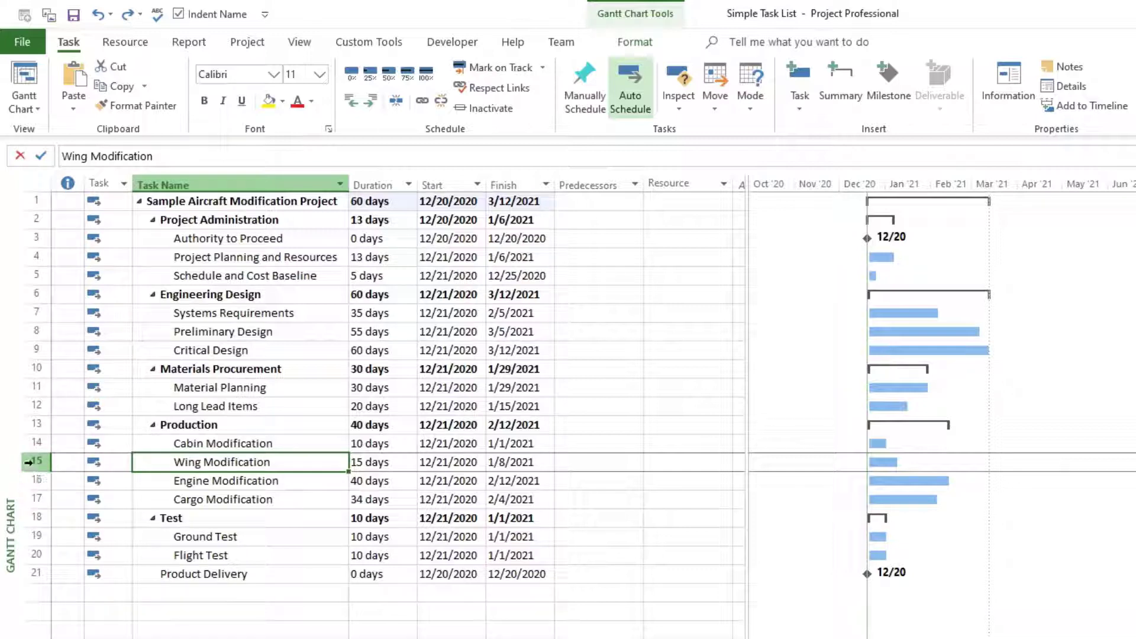
Insert three new tasks at once above Wing Modification and undo the insertion.
drag(28, 462, 36, 500)
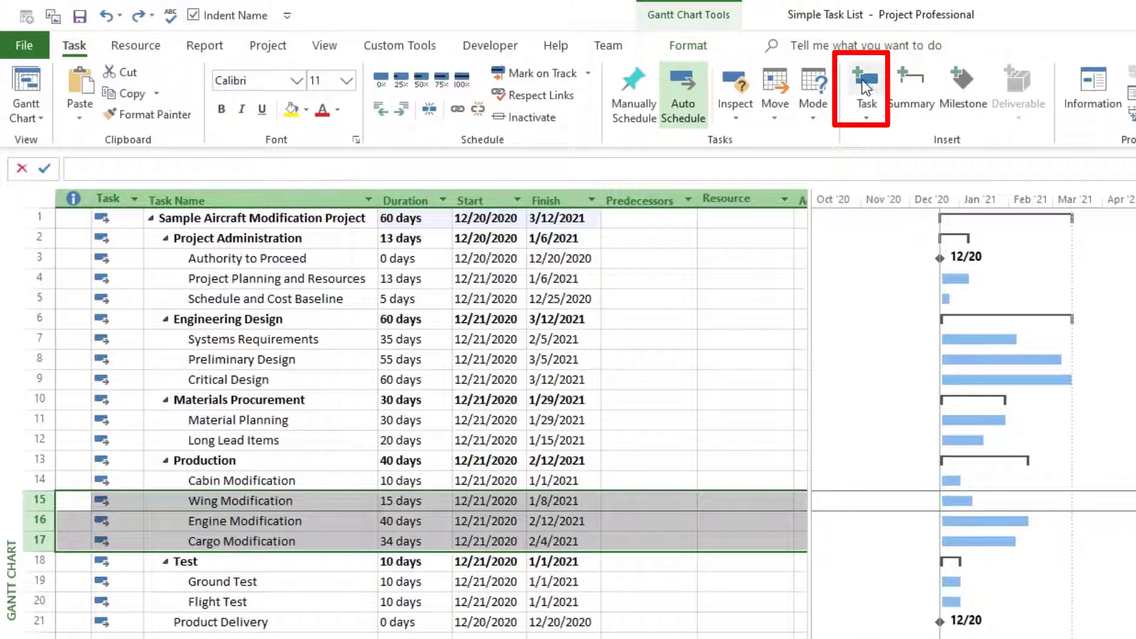
click(864, 82)
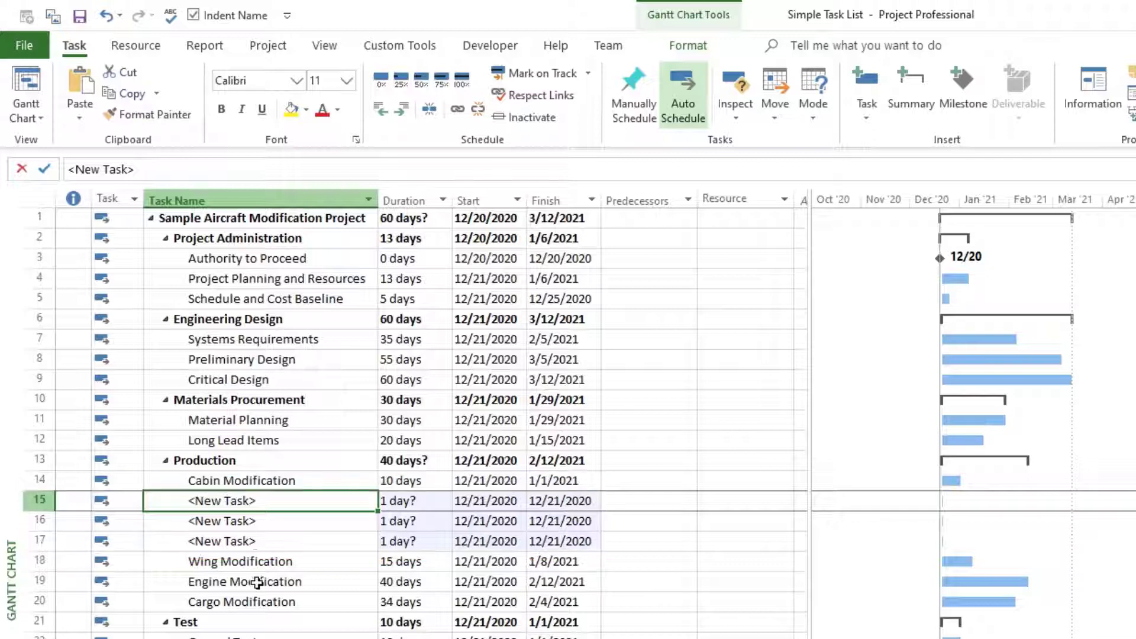
key(ctrl+z)
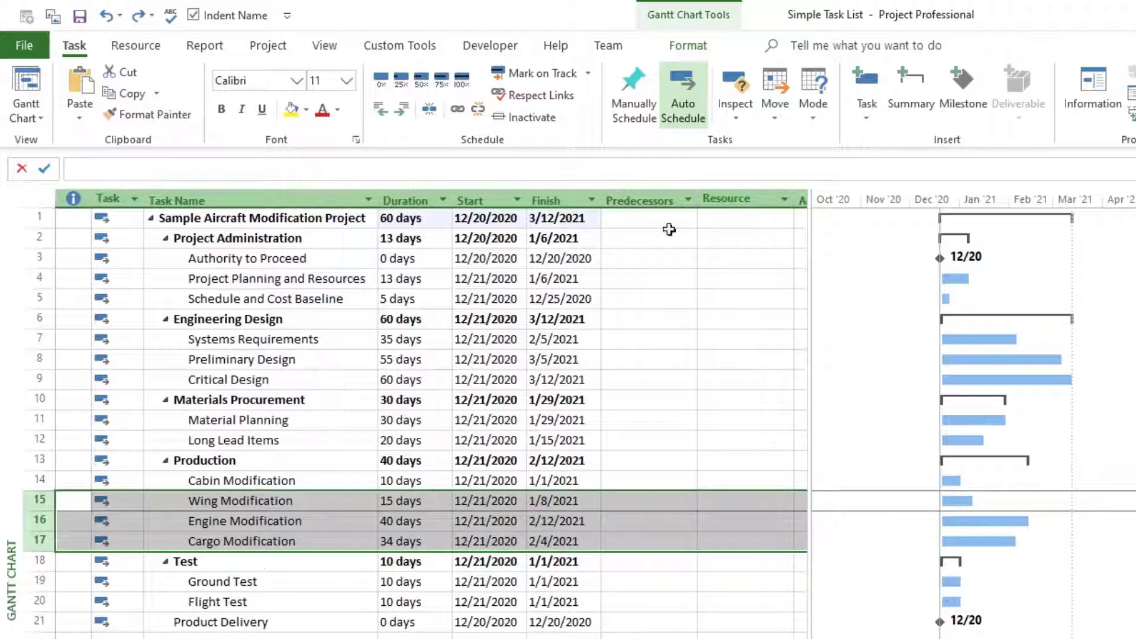
Insert three blank rows at once above Wing Modification and undo the insertion.
click(868, 120)
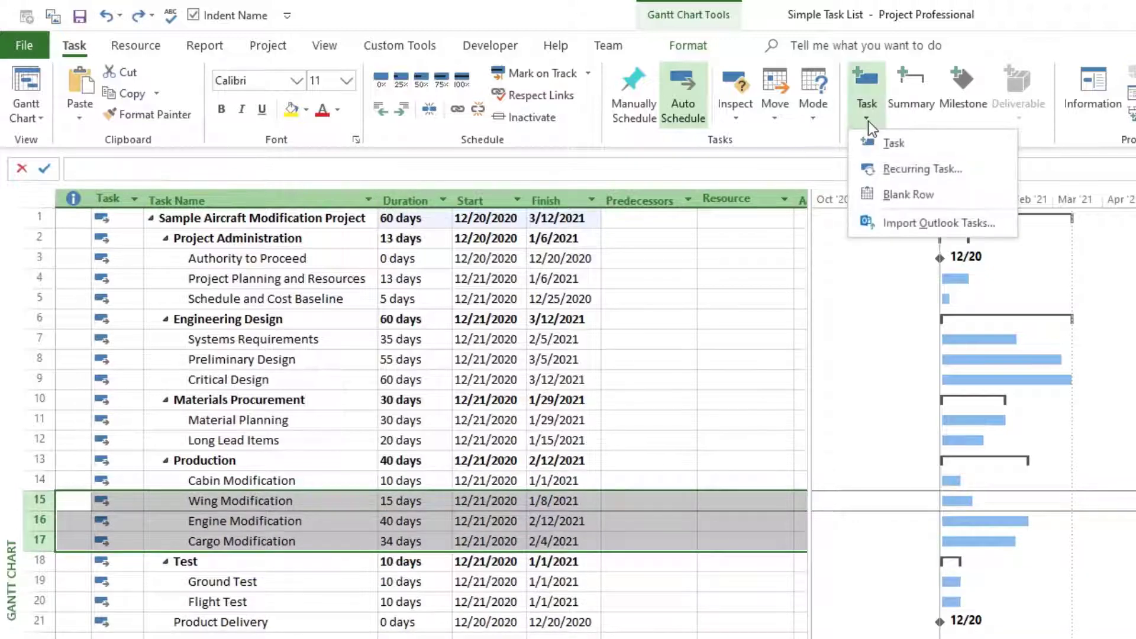
click(895, 199)
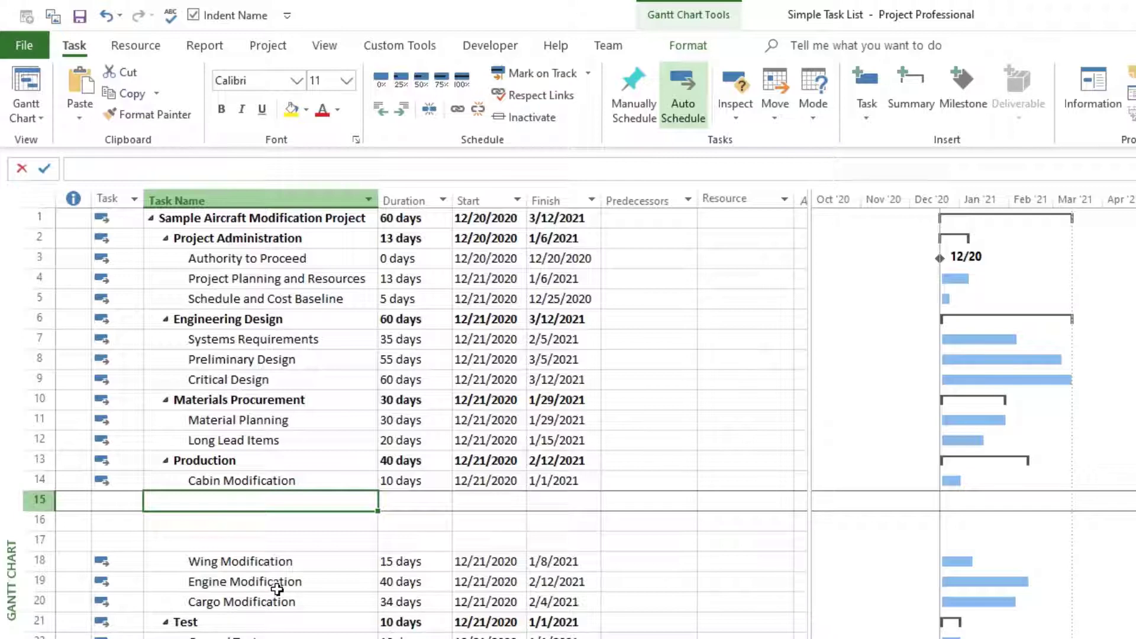
key(ctrl+z)
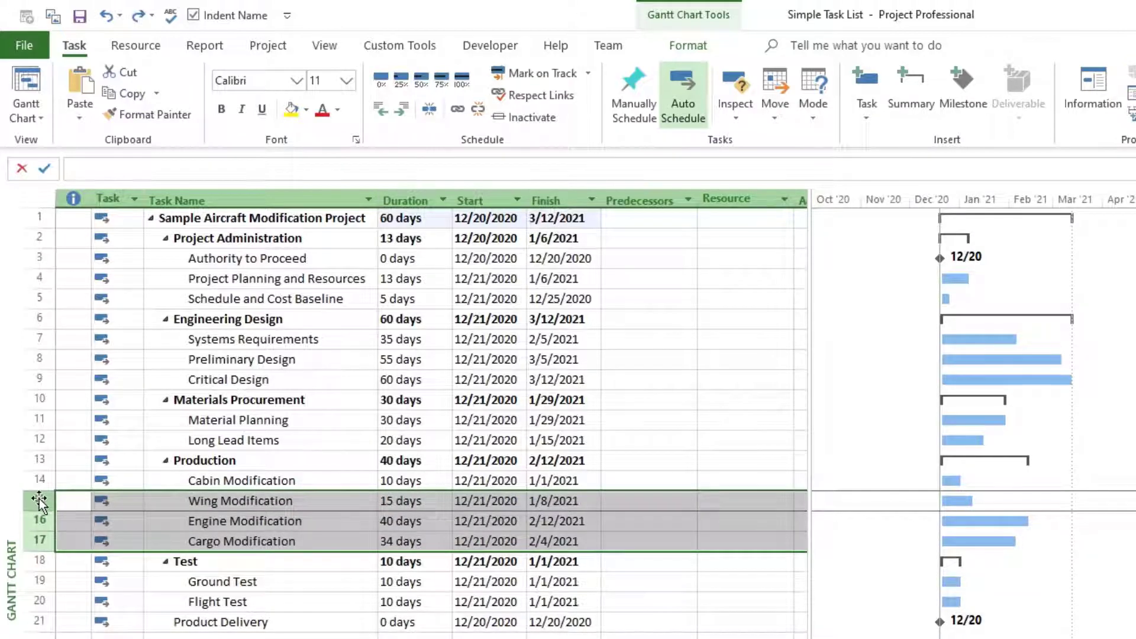
Insert seven new tasks above Wing Modification, undo them, and insert seven blank rows there instead.
drag(36, 499, 41, 619)
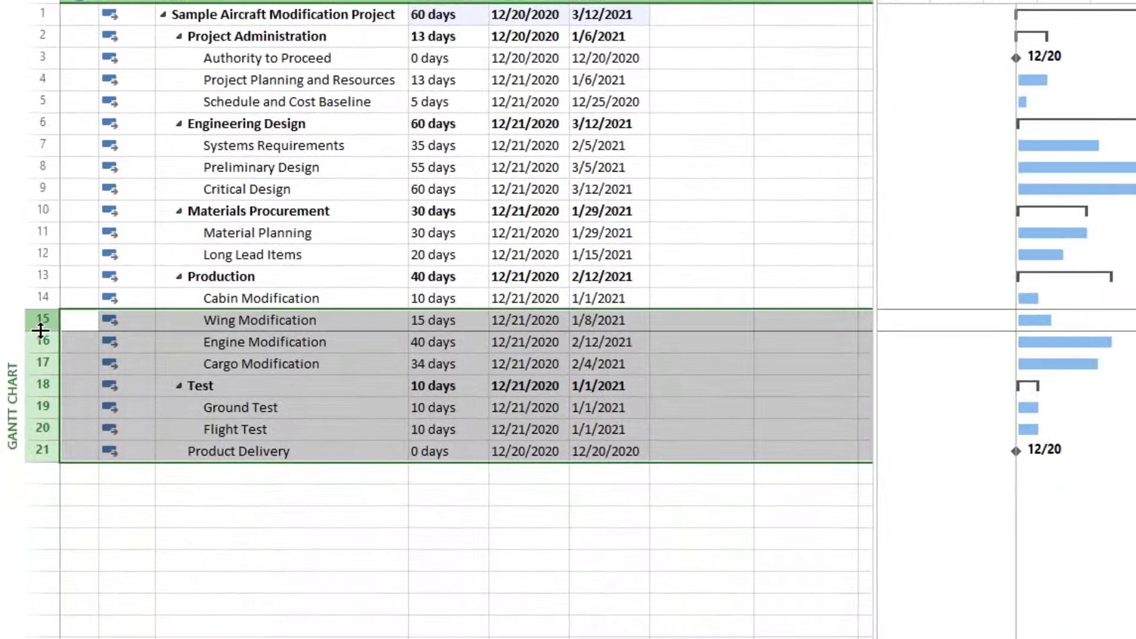
right_click(41, 334)
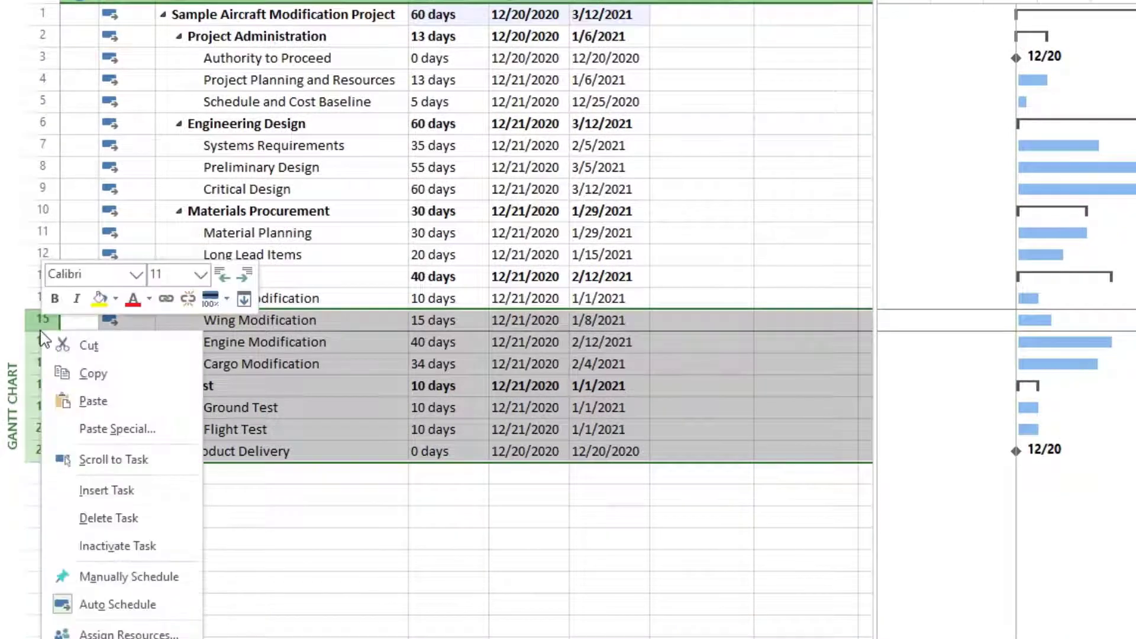
click(121, 490)
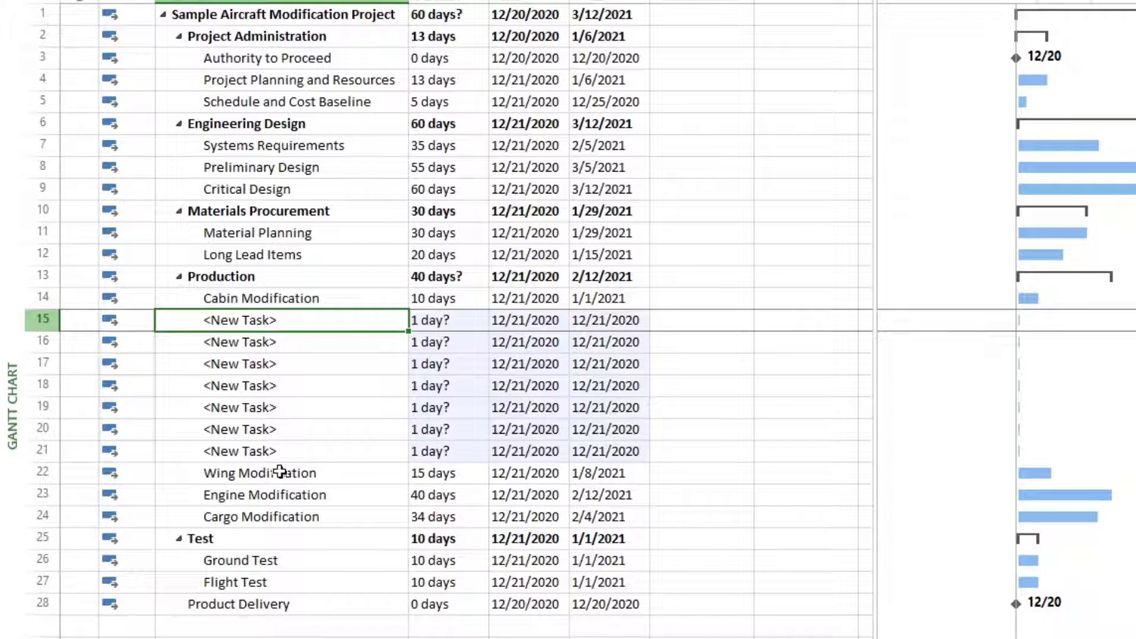
key(ctrl+z)
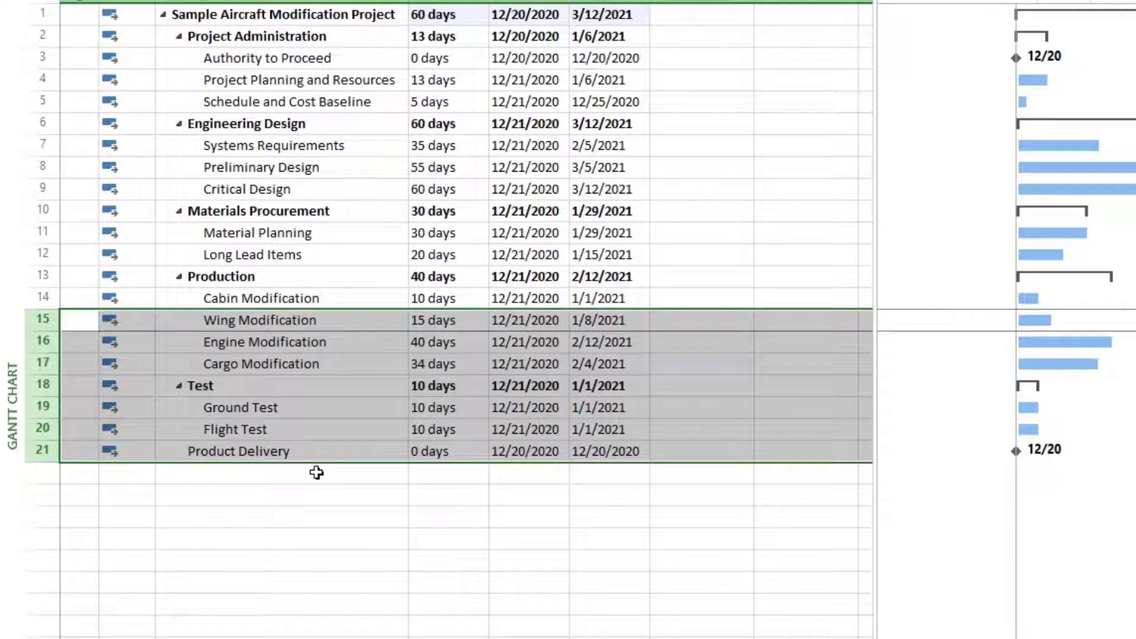
key(Insert)
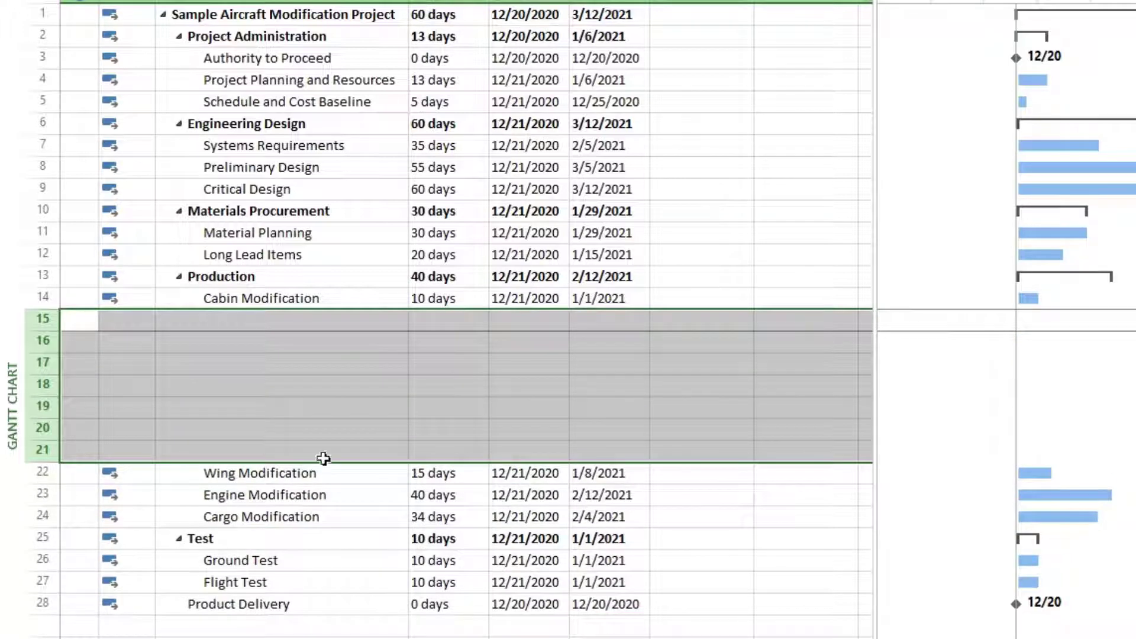